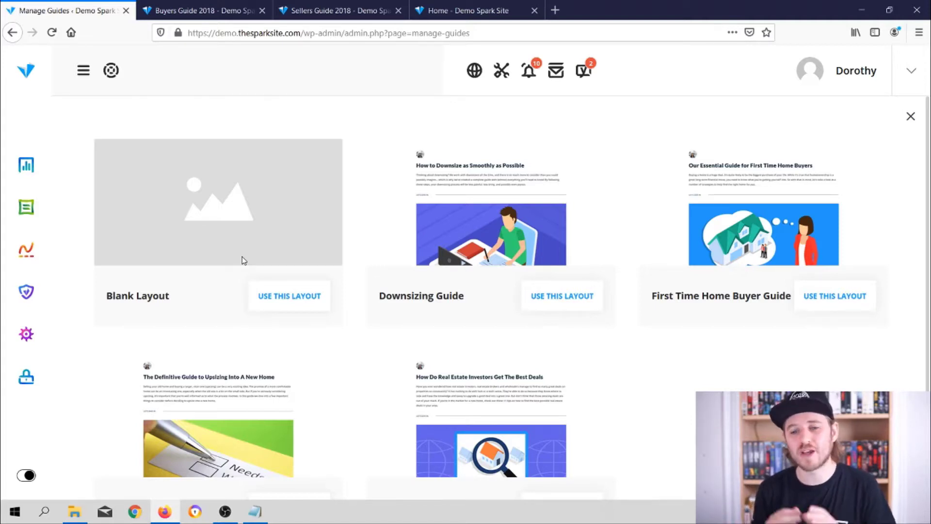
- Create a new guide titled "Buy Like A Pro" from the Buy Like A Pro layout
scroll(522, 393, down, 1)
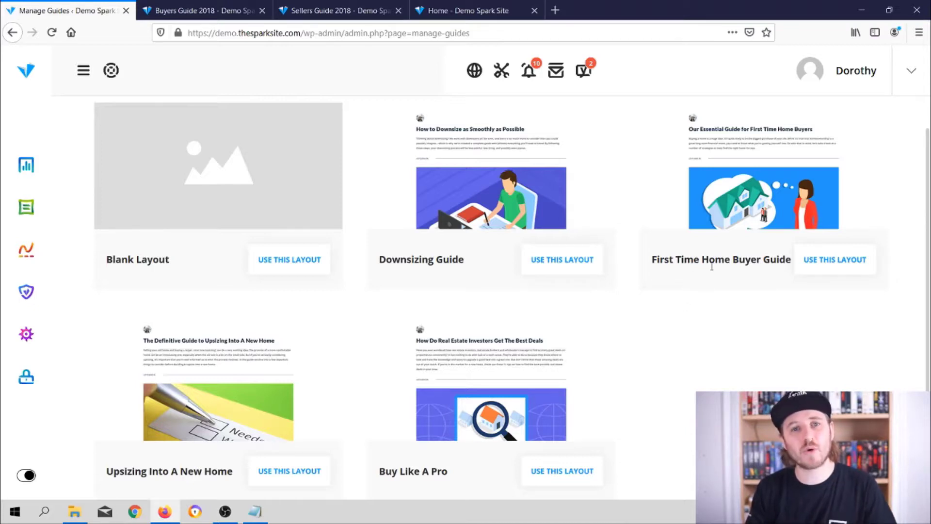
scroll(408, 364, down, 1)
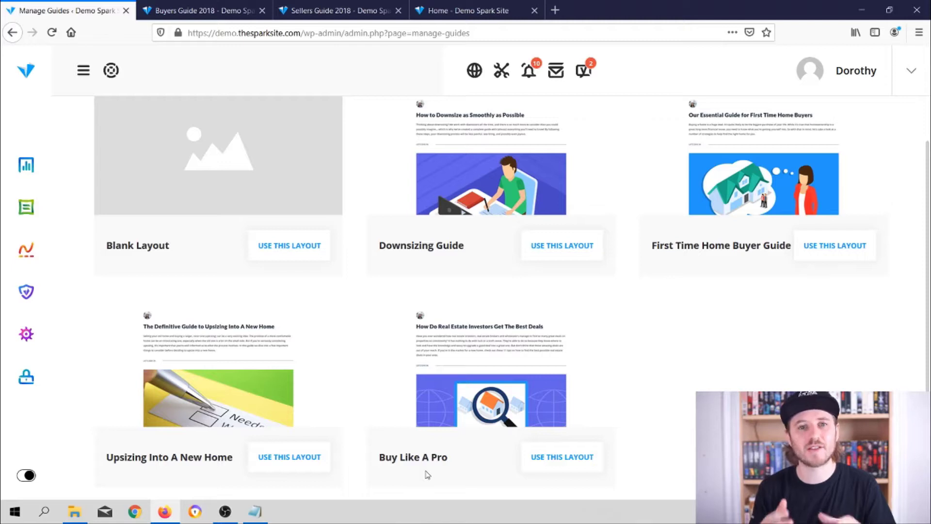
click(568, 468)
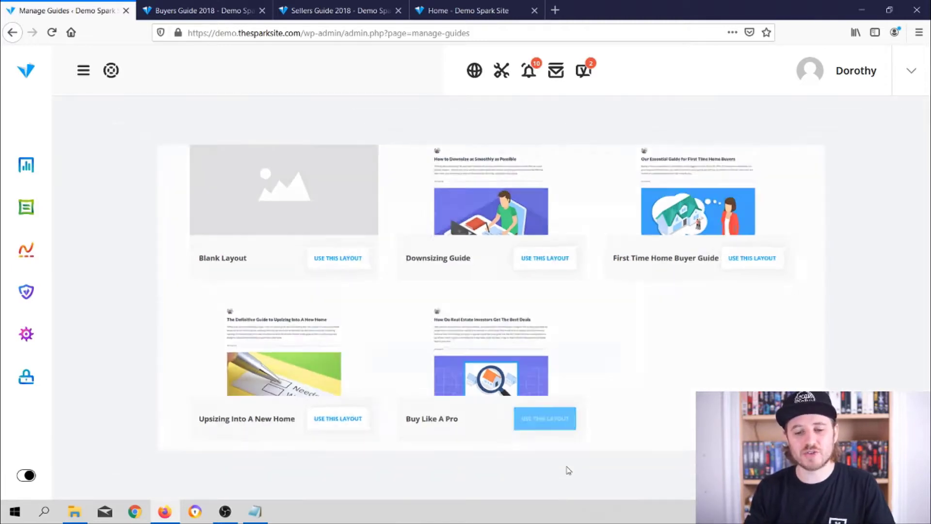
text(Buy Like A Pro)
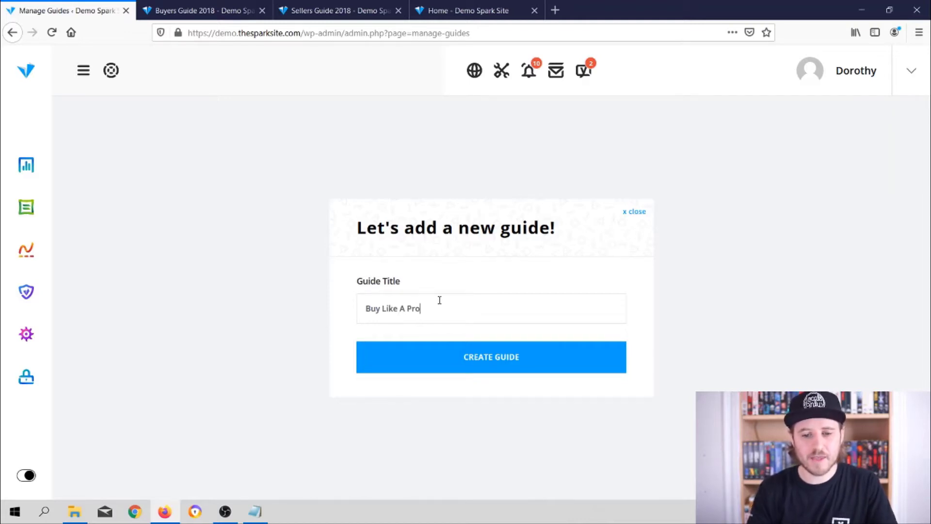
click(488, 356)
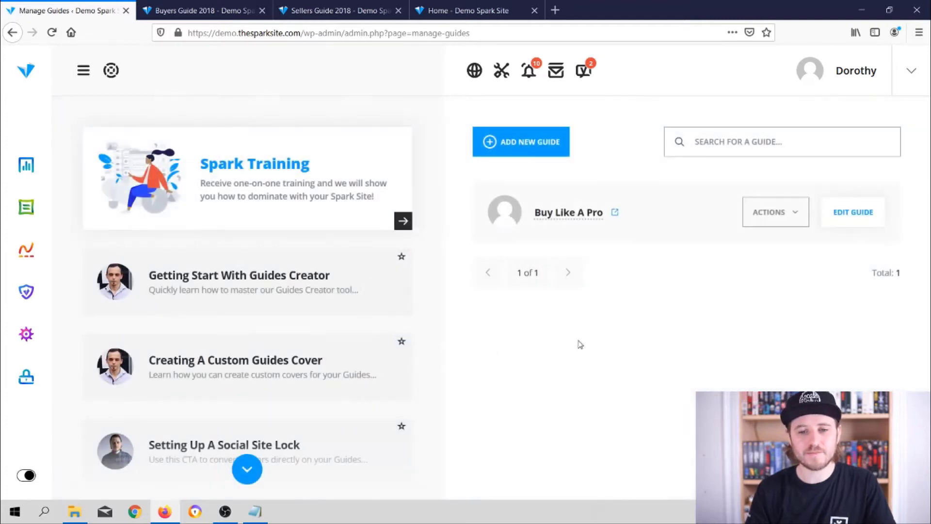
- Assign the first named agent in the agent list to the Buy Like A Pro guide
click(773, 222)
click(842, 224)
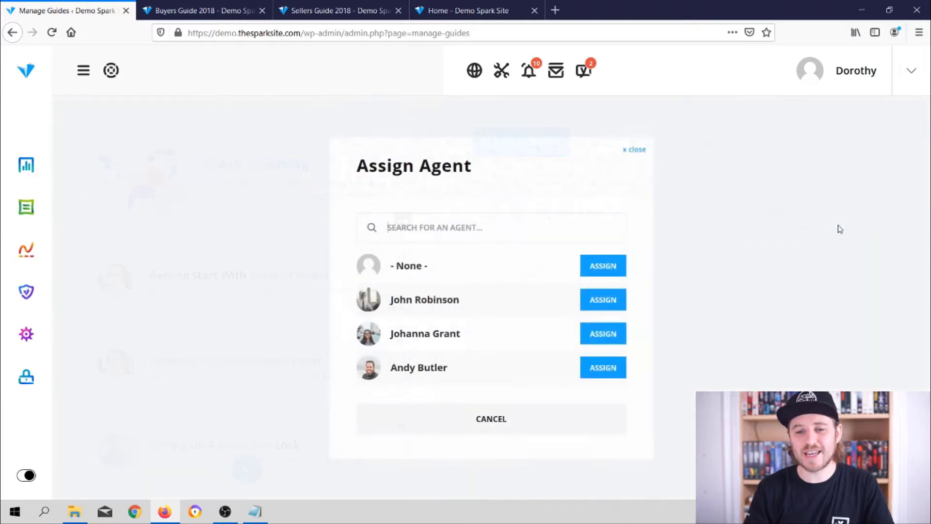
click(609, 301)
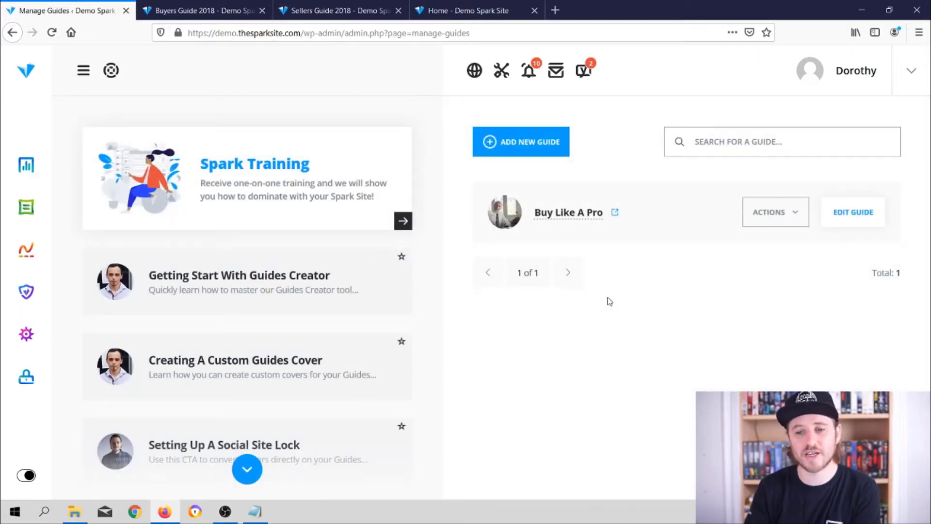
- Open the Buy Like A Pro guide for editing and review its content as far as the section on making an offer
click(872, 221)
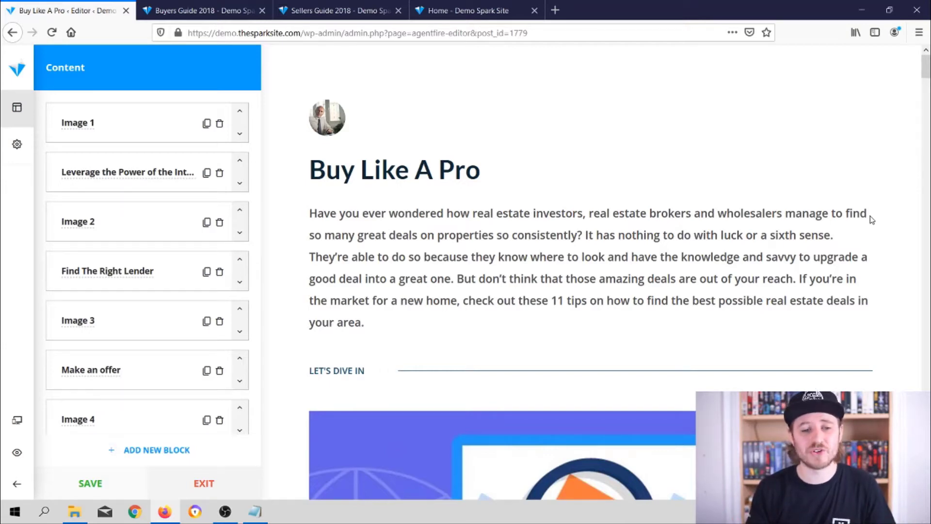
scroll(508, 290, down, 15)
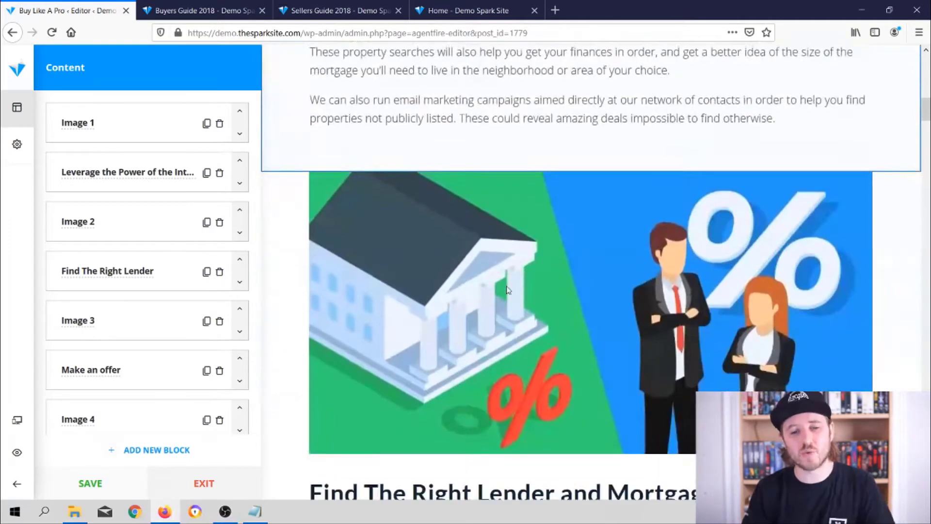
scroll(508, 290, down, 15)
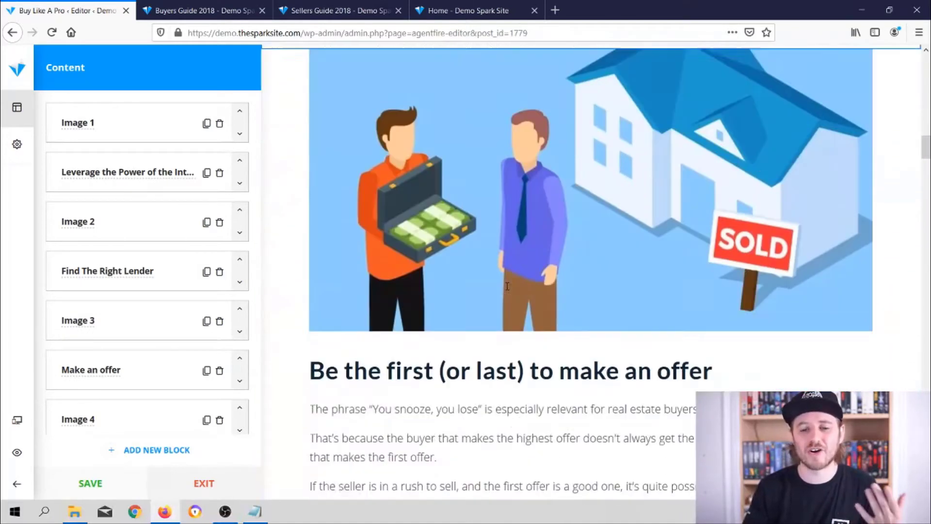
scroll(508, 286, down, 6)
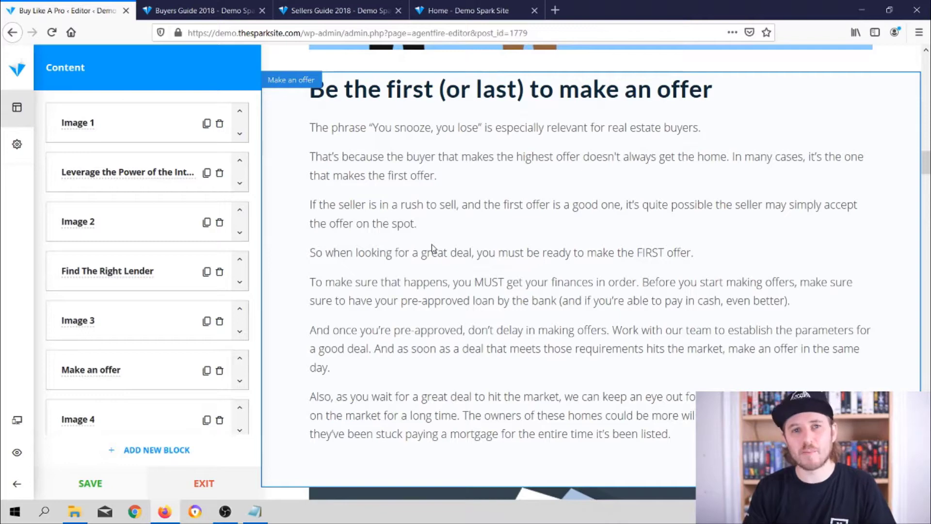
scroll(422, 212, up, 2)
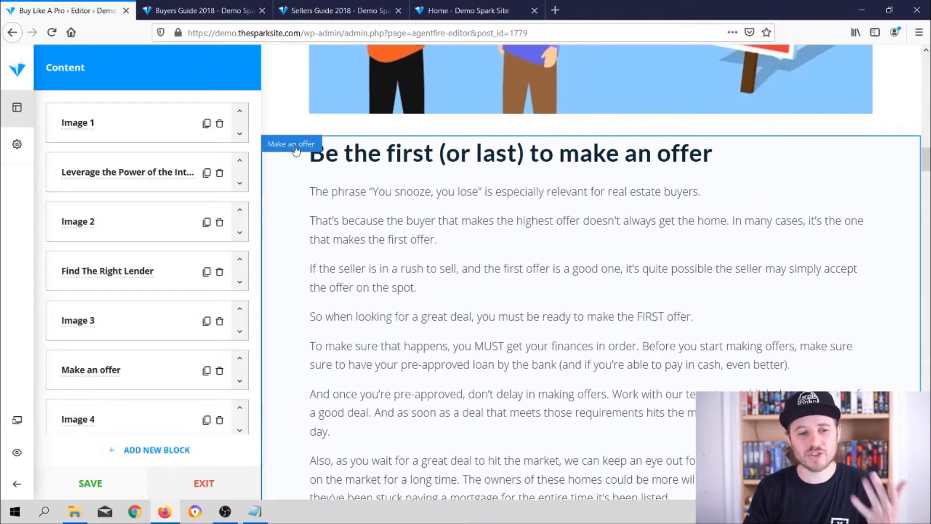
- Examine the content settings of the Make an offer block and return to the guide's block layout
click(297, 150)
click(187, 138)
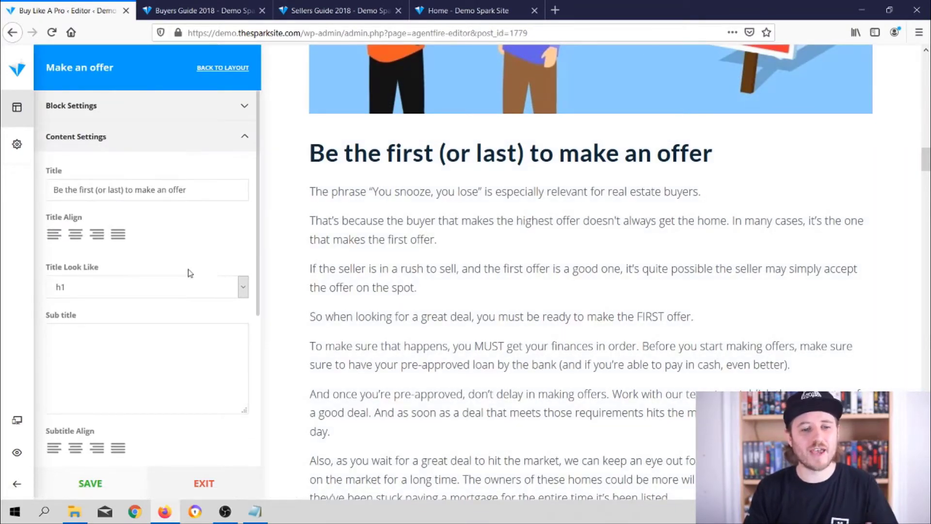
scroll(184, 281, down, 5)
scroll(160, 310, up, 3)
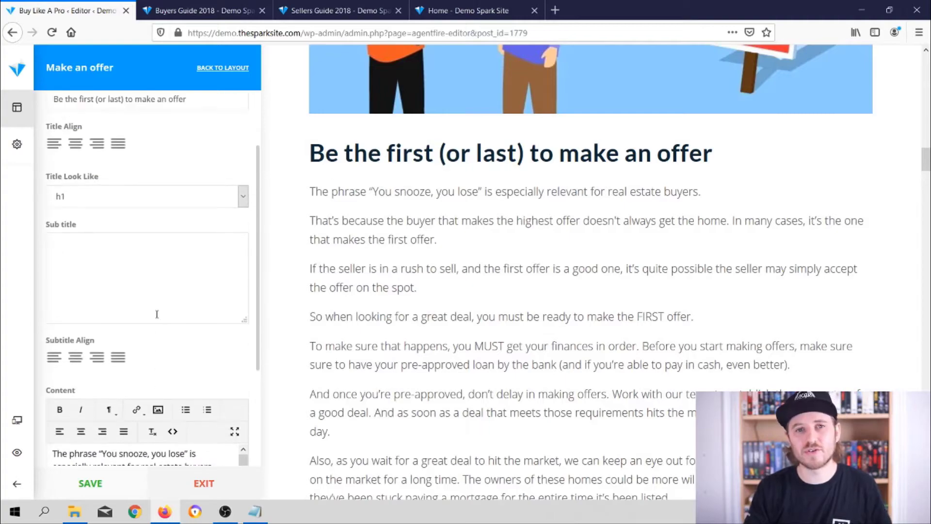
scroll(156, 314, up, 3)
click(223, 67)
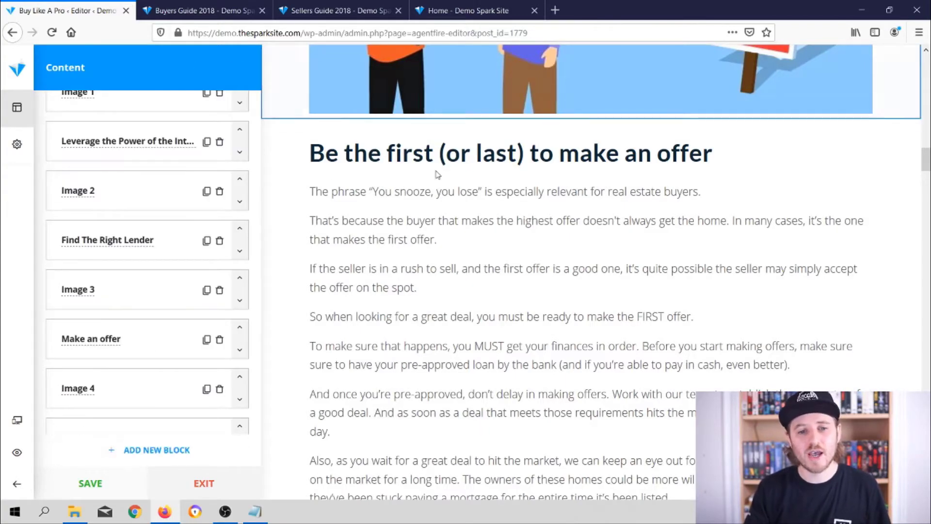
- Hide the bonus gift section at the end of the guide through the guide's settings
scroll(465, 240, up, 15)
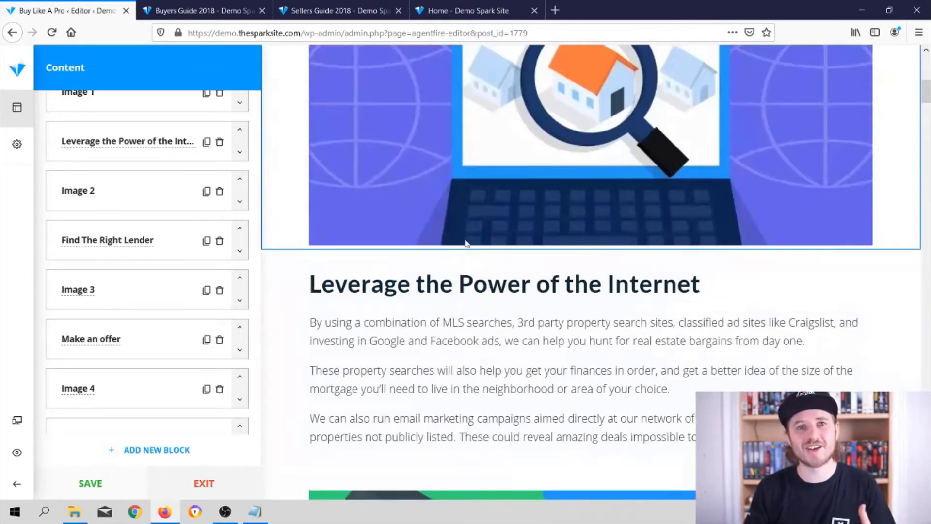
scroll(466, 244, up, 8)
scroll(466, 239, down, 12)
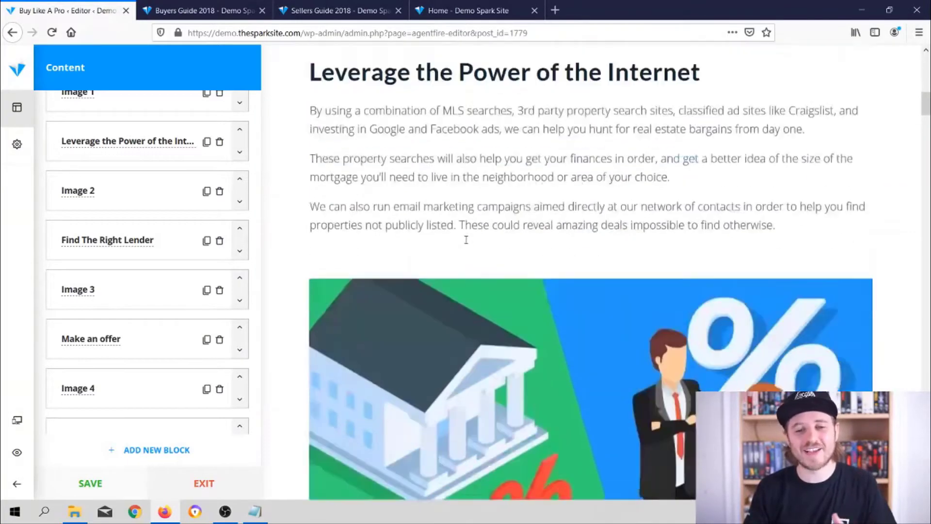
scroll(466, 239, down, 20)
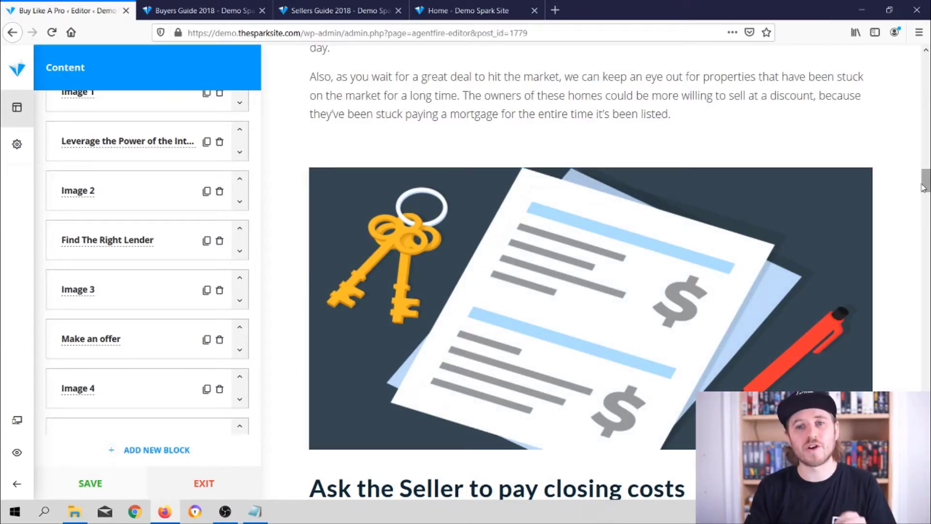
drag(924, 188, 924, 439)
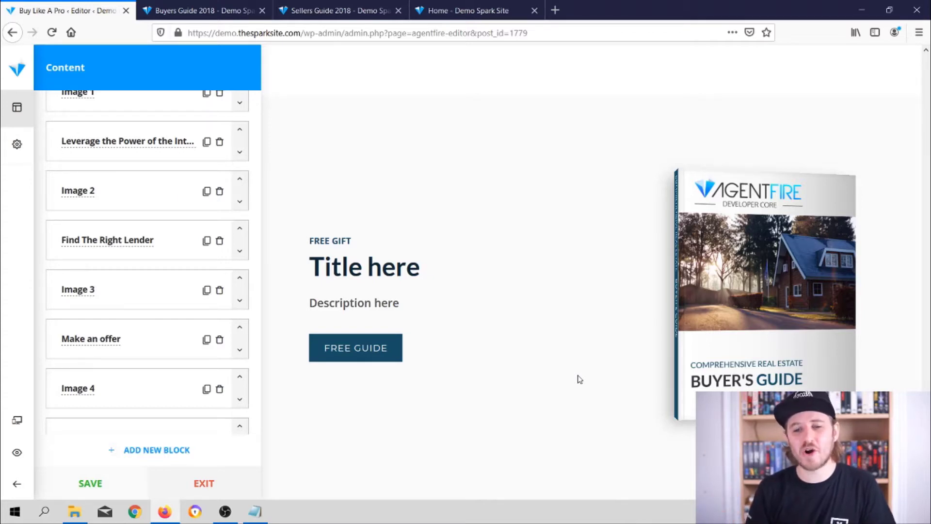
click(17, 146)
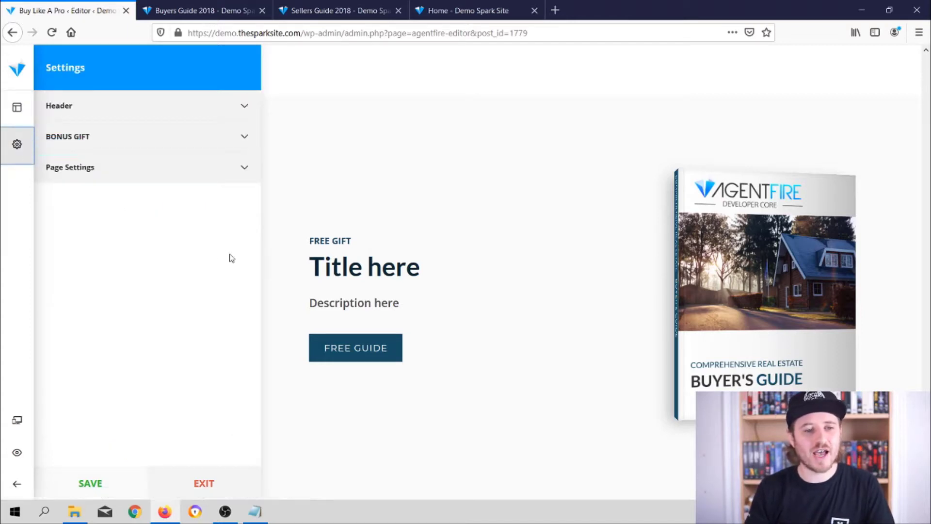
click(220, 140)
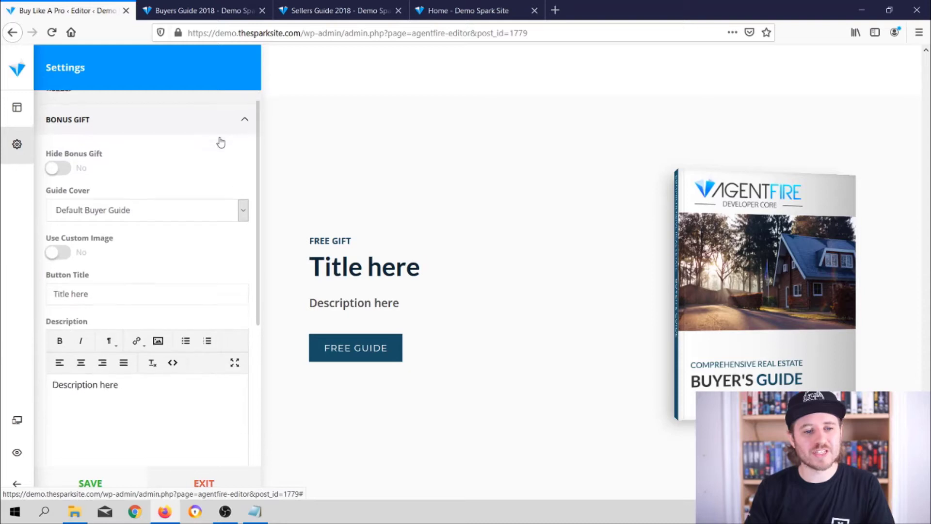
click(60, 156)
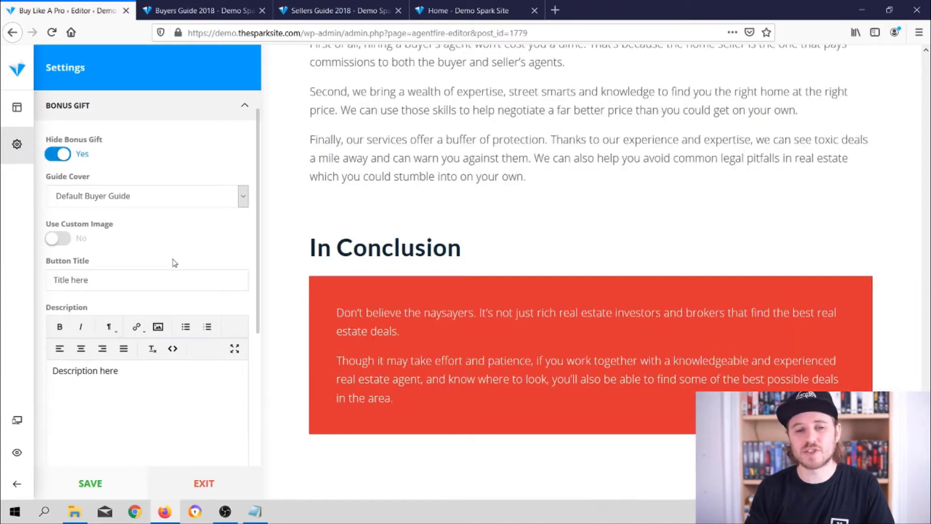
click(184, 113)
- Set the global header and footer to Show in the guide's page settings
scroll(581, 284, up, 4)
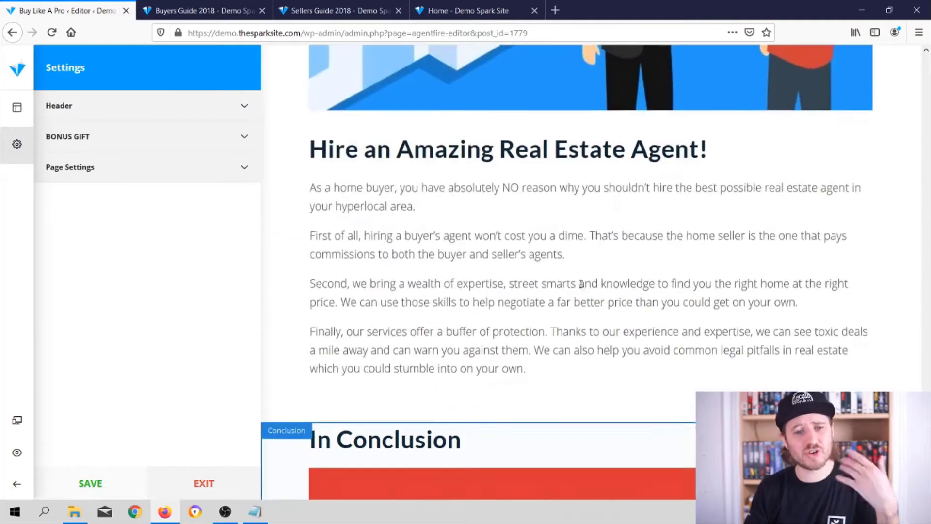
scroll(581, 284, up, 10)
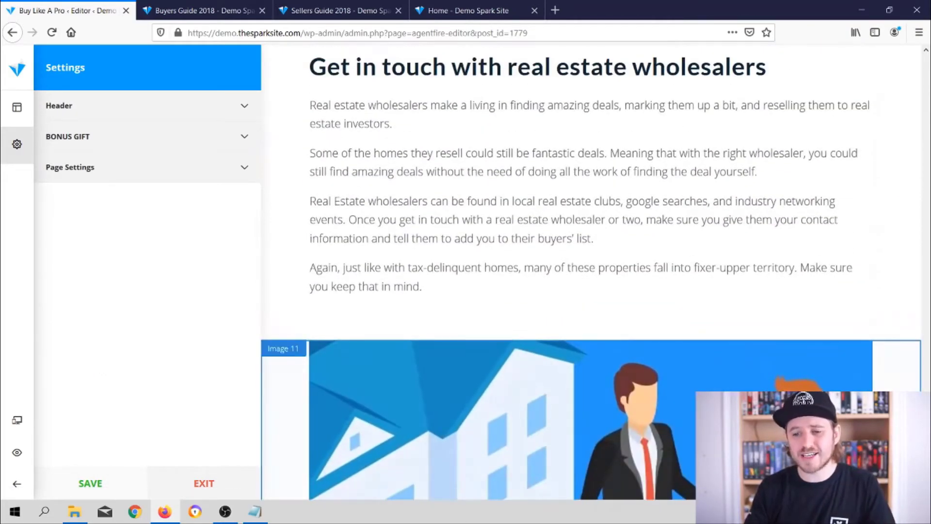
drag(925, 414, 917, 65)
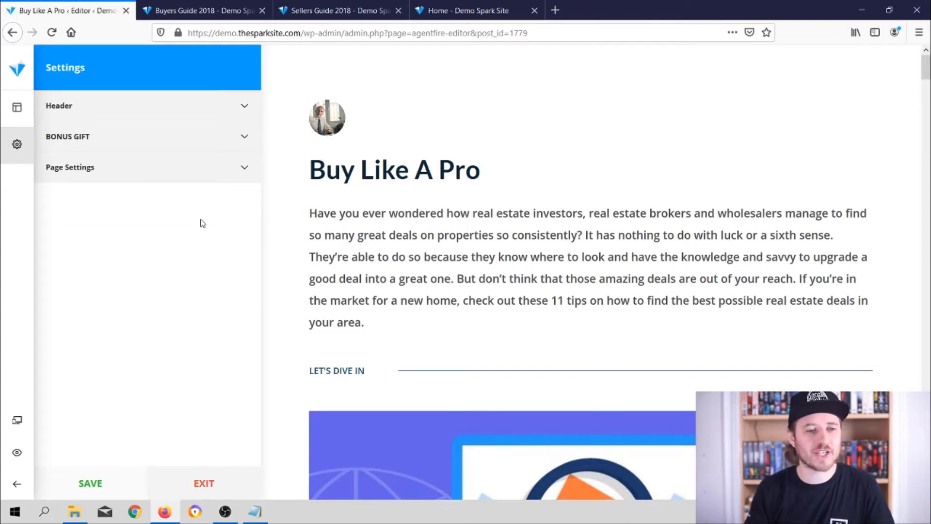
click(214, 177)
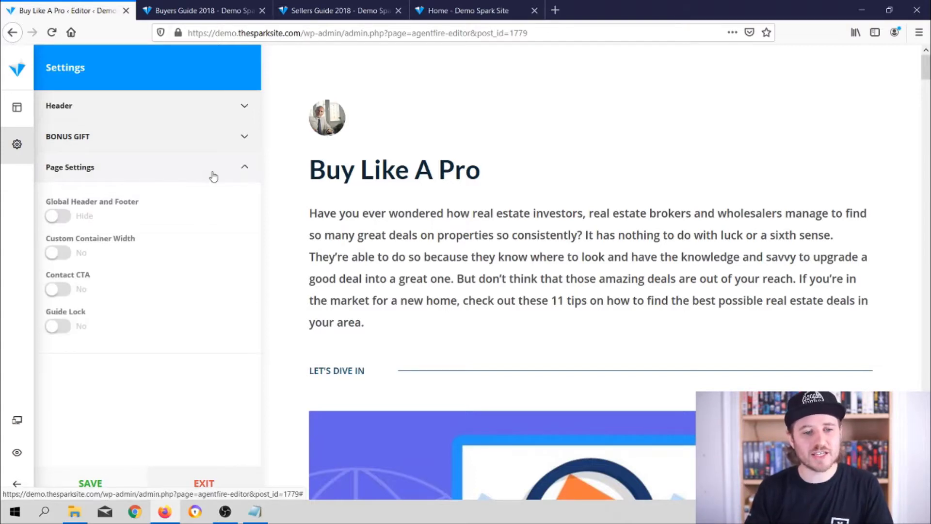
click(61, 219)
click(500, 335)
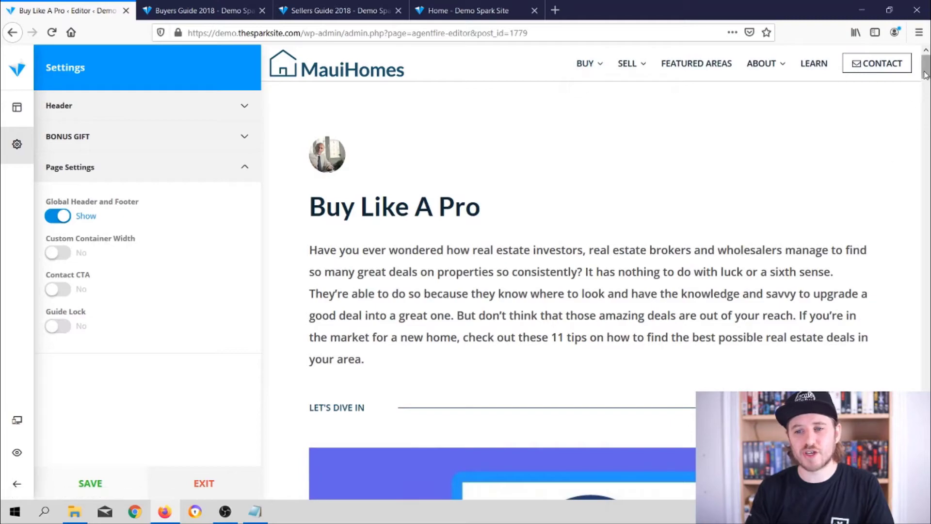
- Save the edited guide and exit the editor
drag(926, 75, 866, 256)
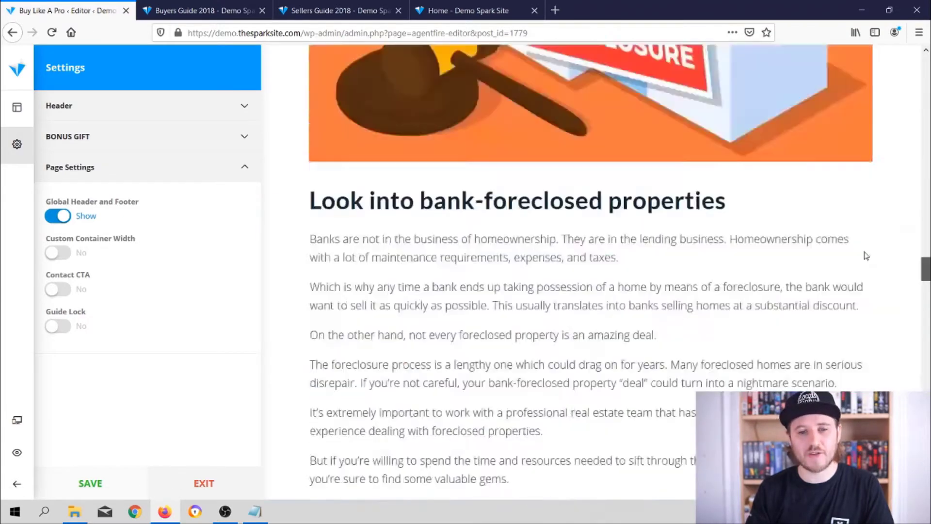
key(Home)
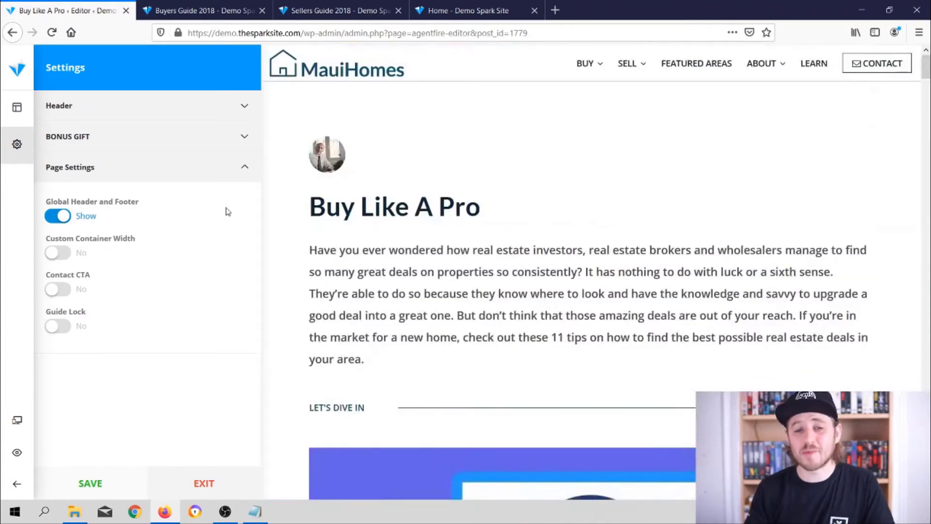
click(97, 494)
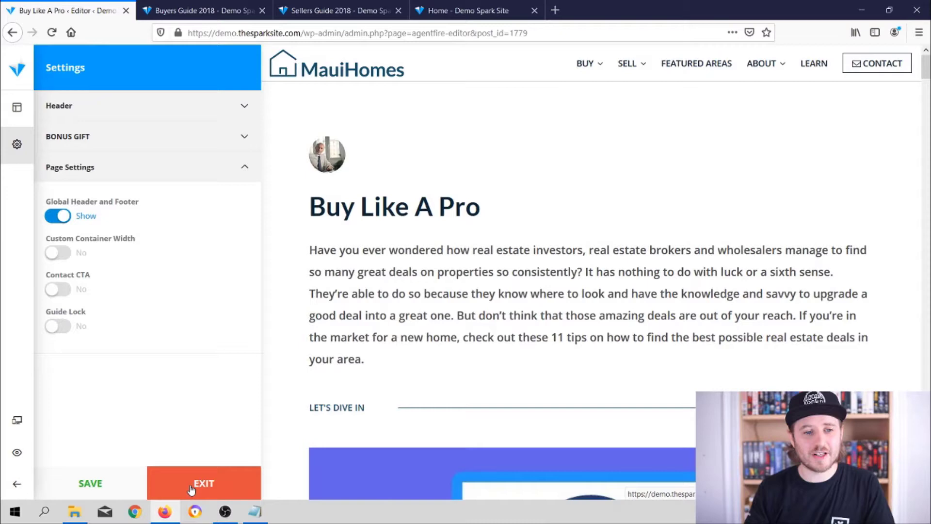
click(189, 480)
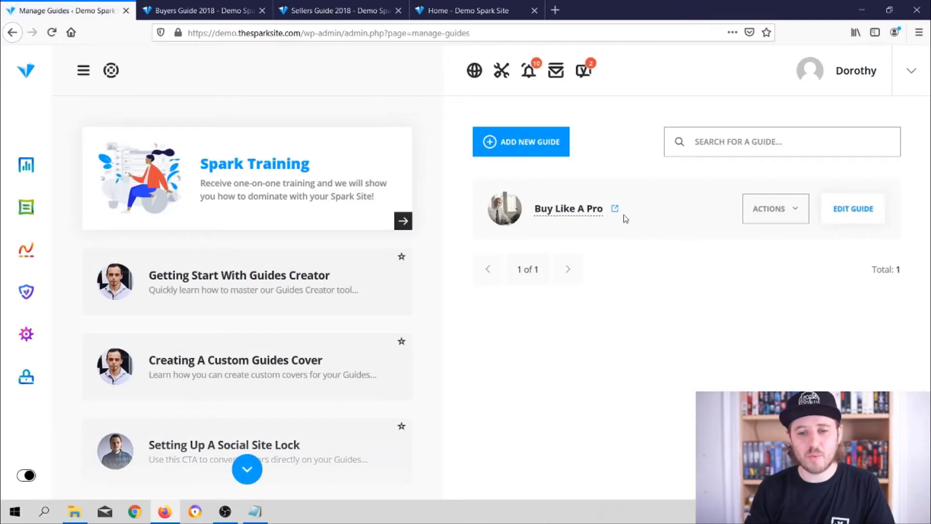
- View the published page of the Buy Like A Pro guide
click(615, 209)
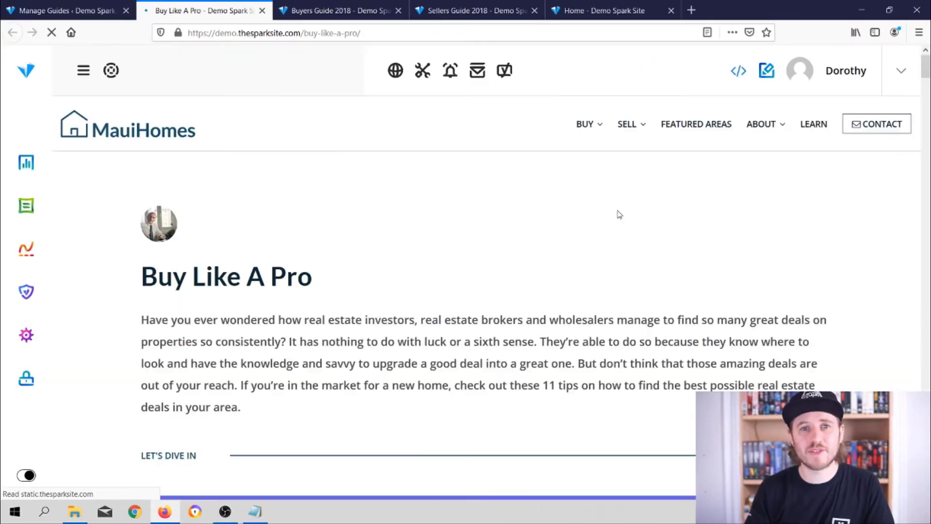
drag(924, 72, 924, 53)
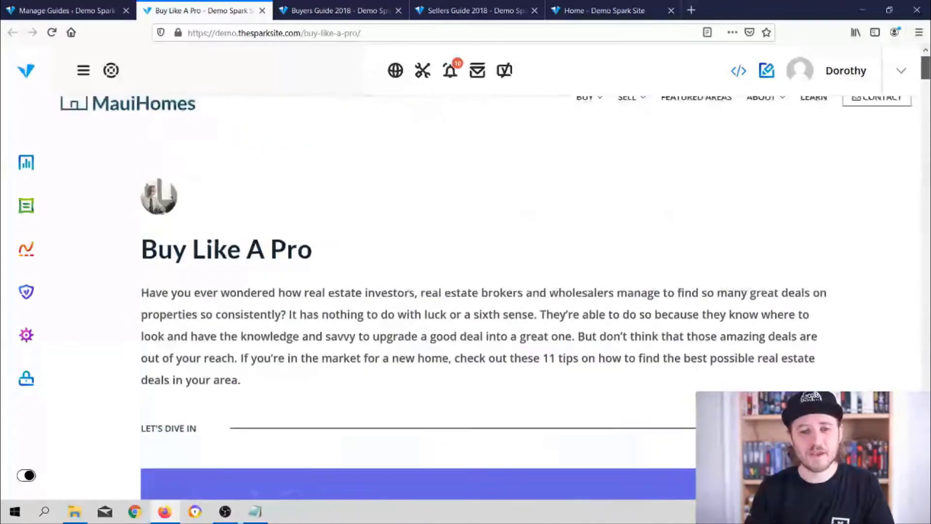
- Add a new guide from the Upsizing Into A New Home layout, titled "Upsizing Into A New Home"
click(98, 7)
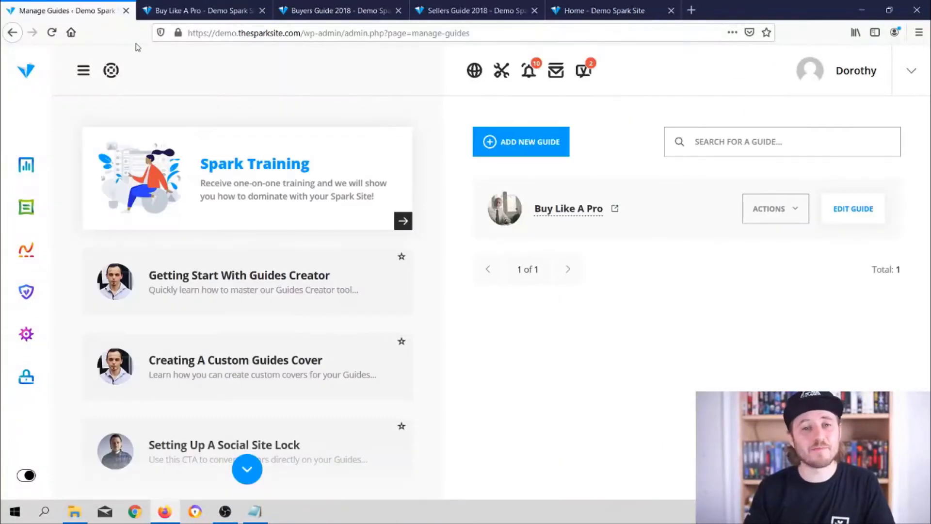
click(534, 143)
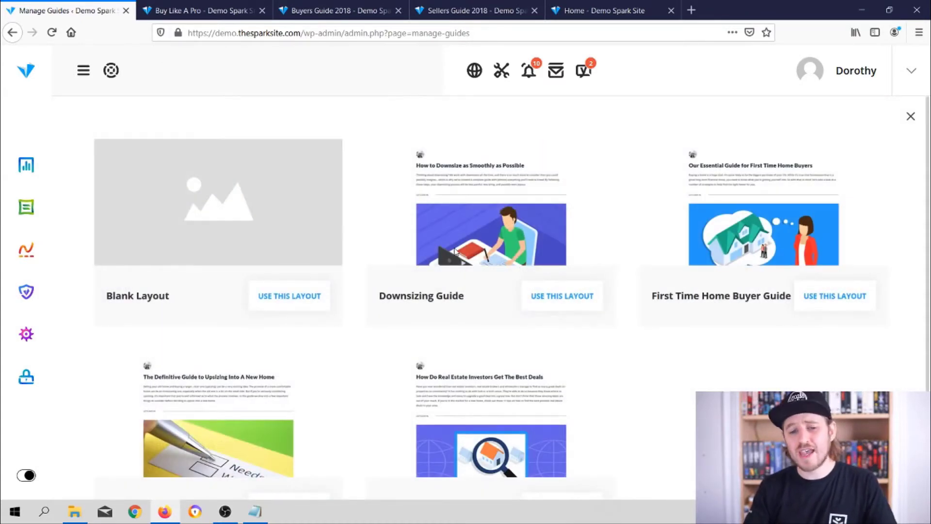
scroll(455, 252, down, 2)
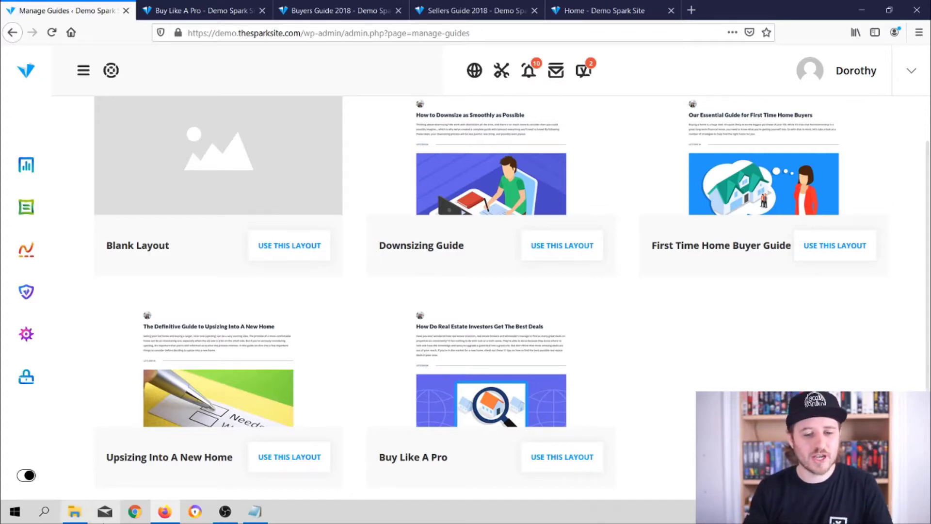
click(286, 458)
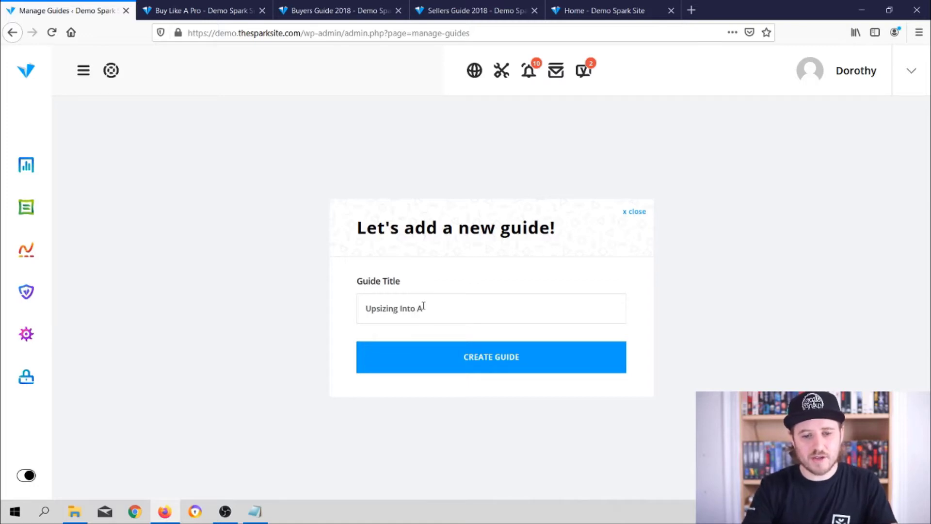
click(493, 365)
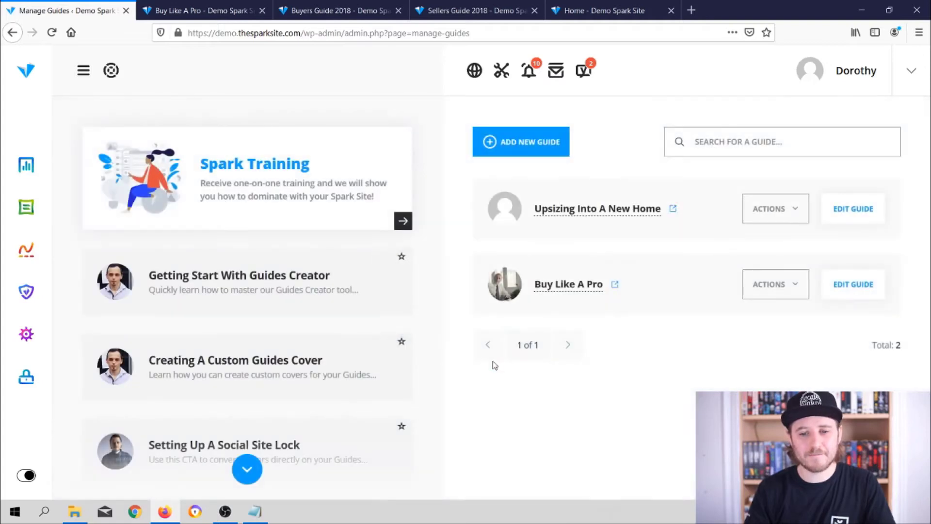
- Assign an agent to the Upsizing Into A New Home guide
click(773, 209)
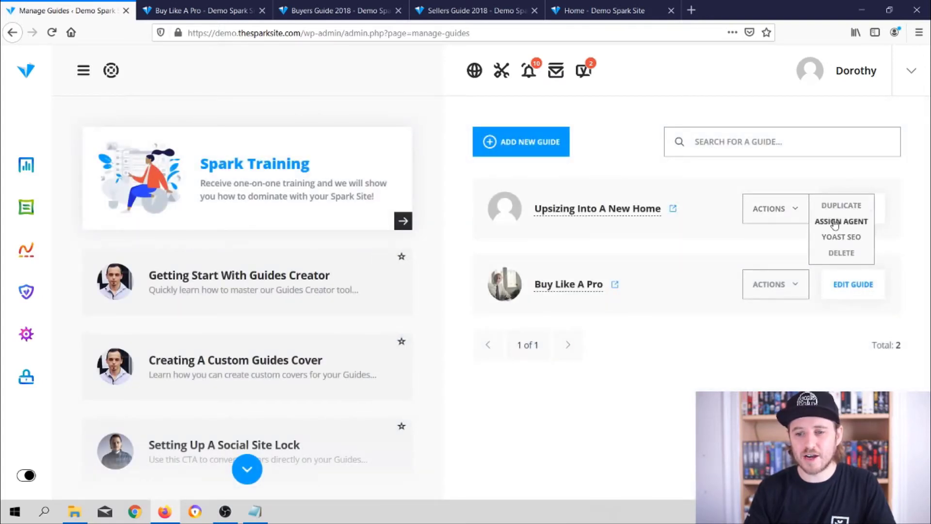
click(830, 222)
click(601, 298)
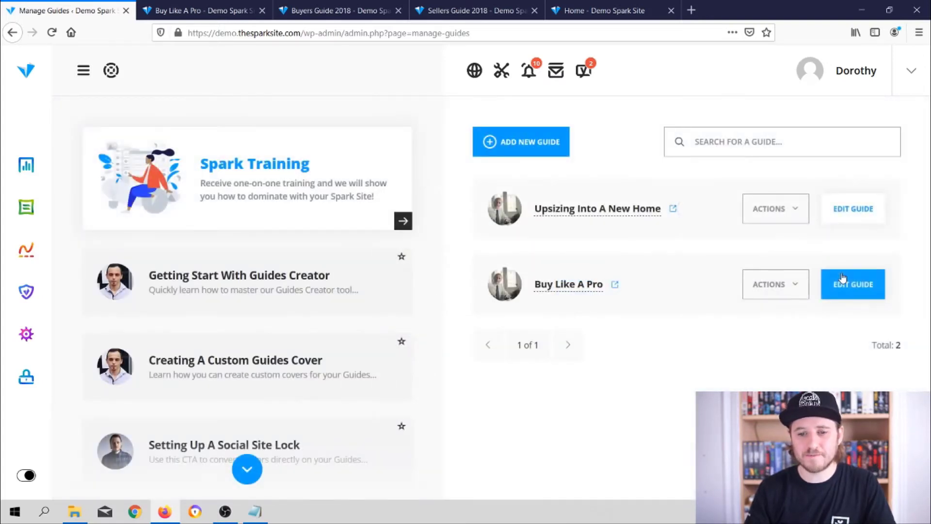
- Set the Upsizing Into A New Home guide's global header and footer to Show, save the guide and exit the editor
click(873, 213)
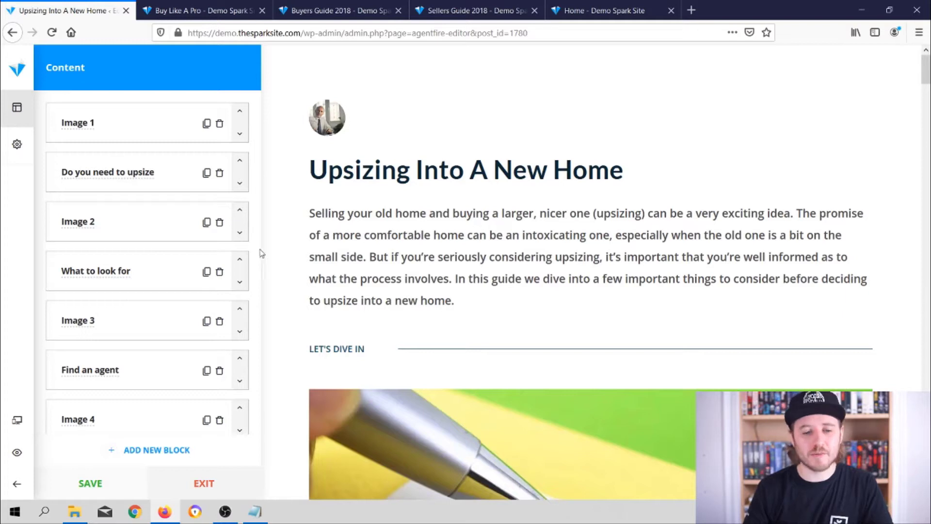
click(17, 144)
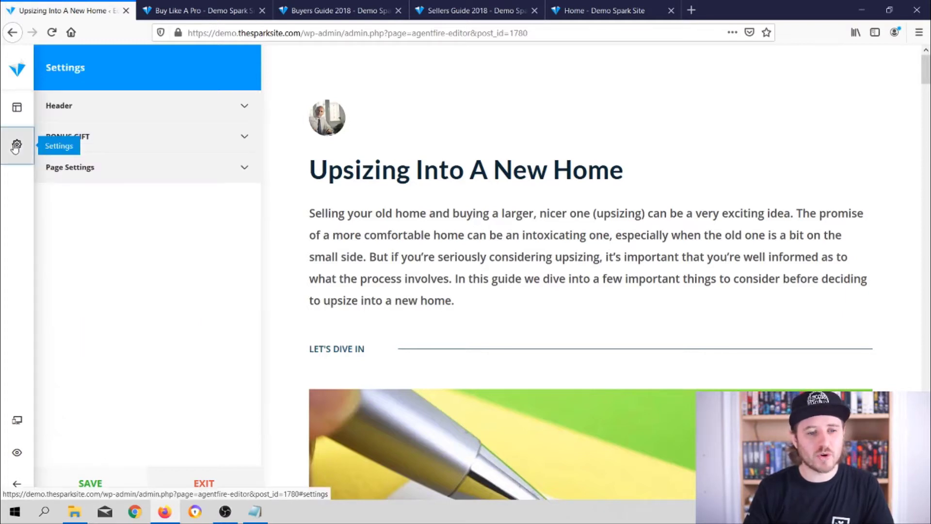
click(113, 141)
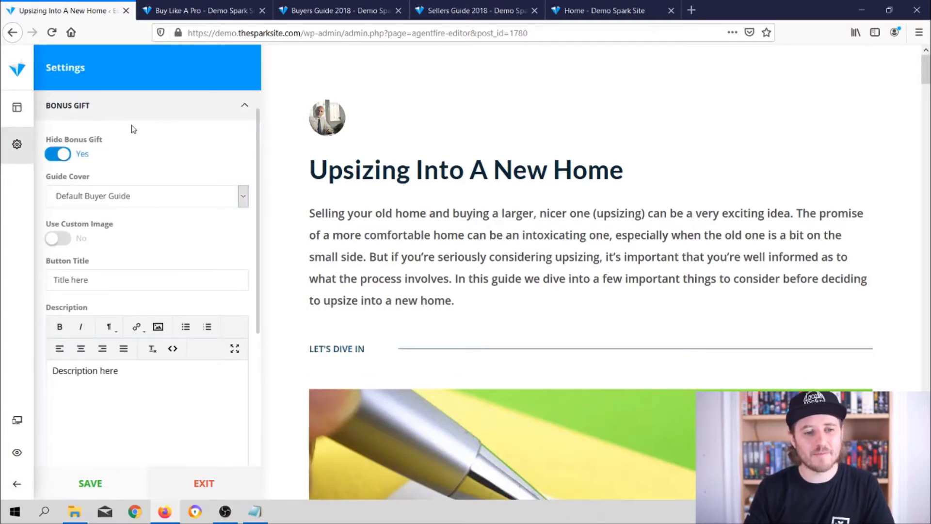
click(164, 114)
click(129, 167)
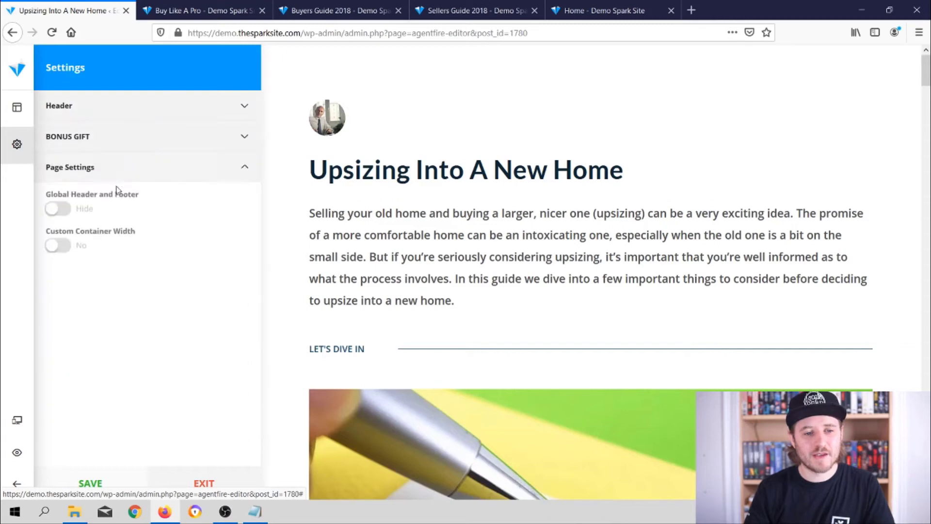
click(58, 216)
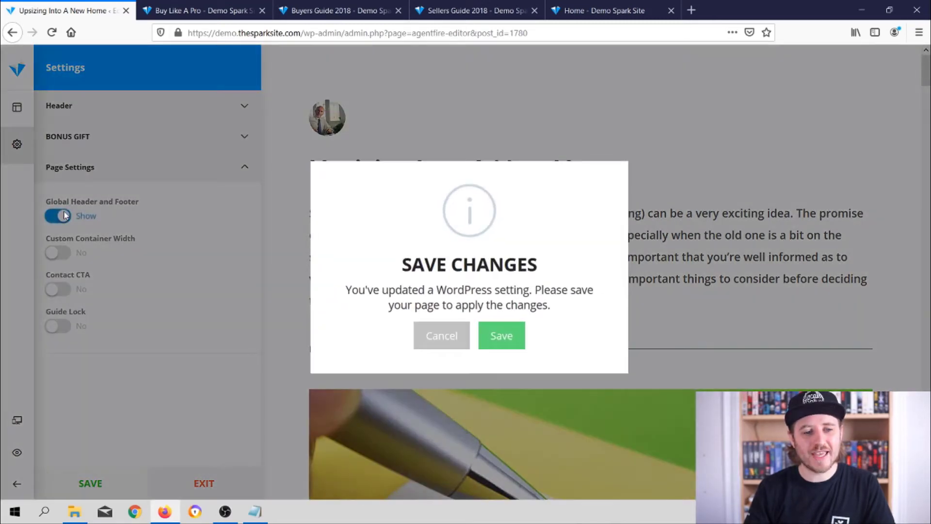
click(523, 346)
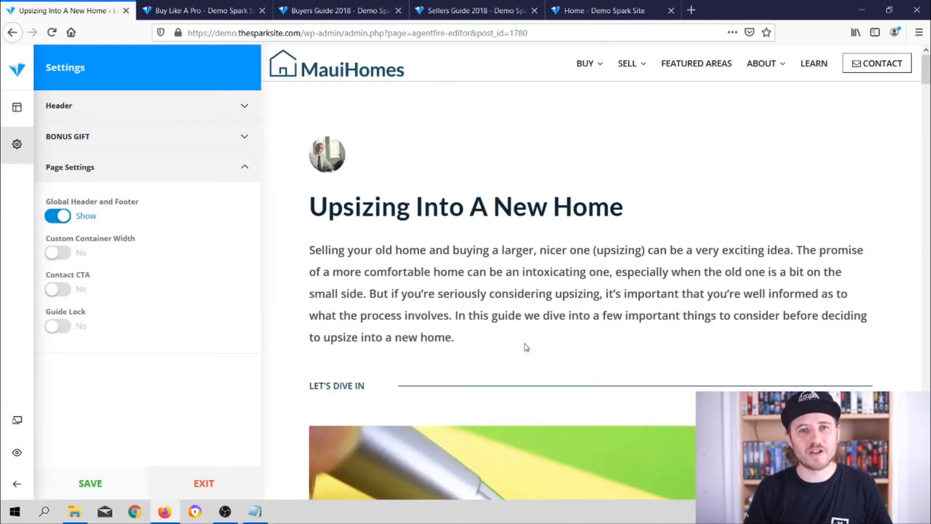
click(92, 483)
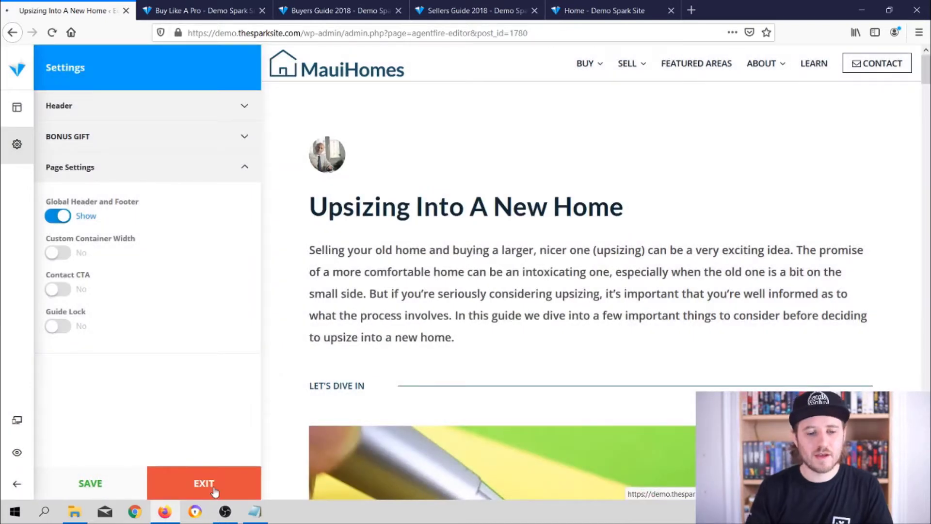
click(215, 492)
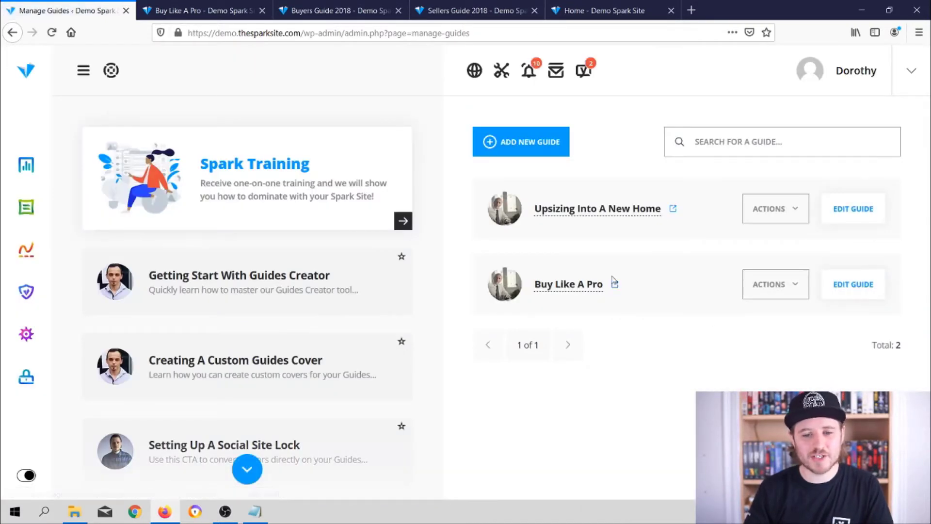
- View the published page of the Upsizing Into A New Home guide
click(673, 209)
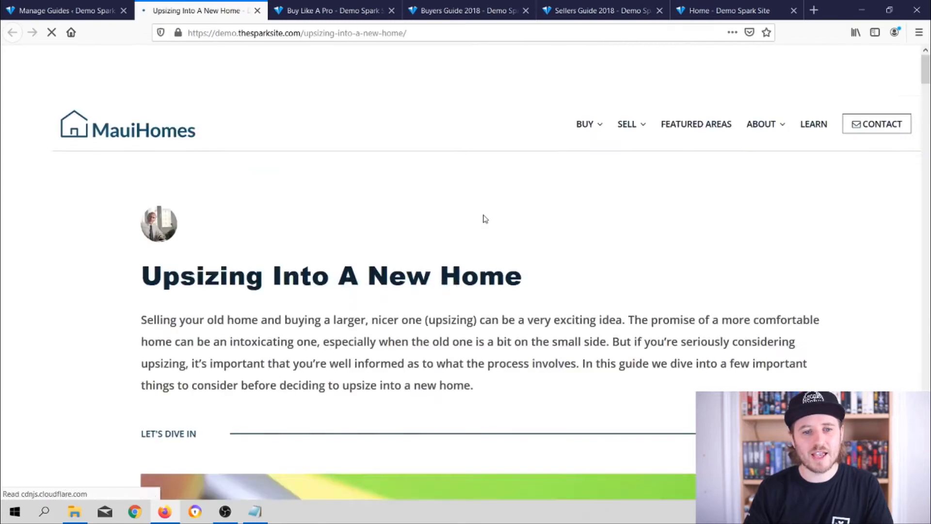
scroll(459, 265, down, 6)
scroll(457, 268, up, 2)
scroll(456, 265, up, 4)
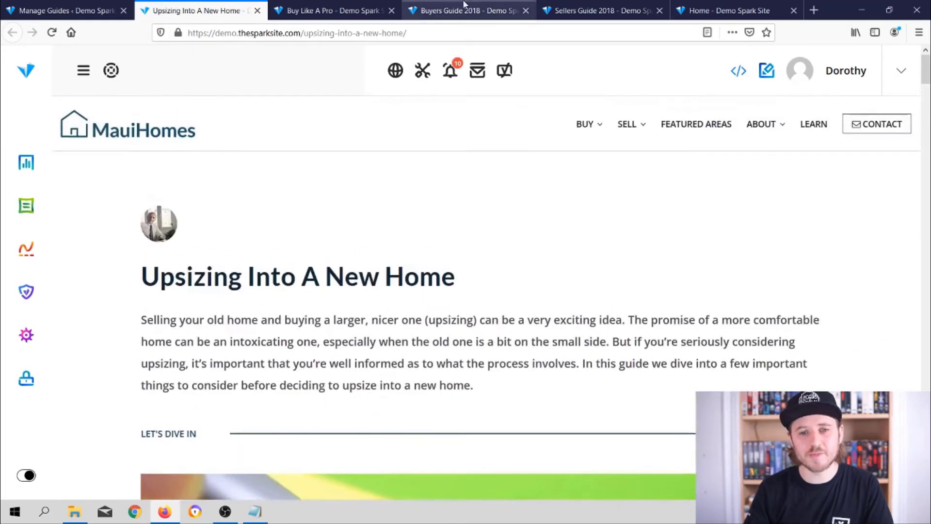
- Look over the existing Buyers Guide 2018 and Sellers Guide 2018 pages
click(465, 10)
click(590, 9)
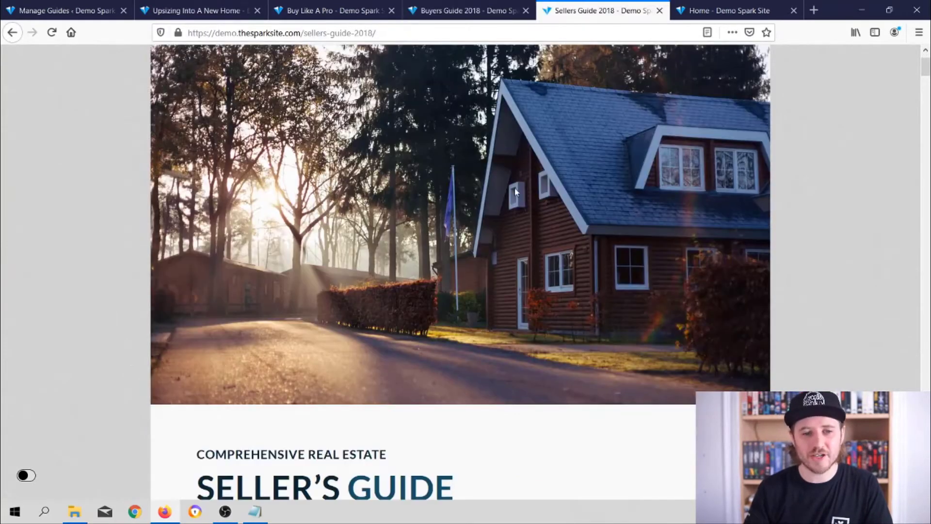
scroll(515, 192, up, 2)
scroll(514, 187, down, 10)
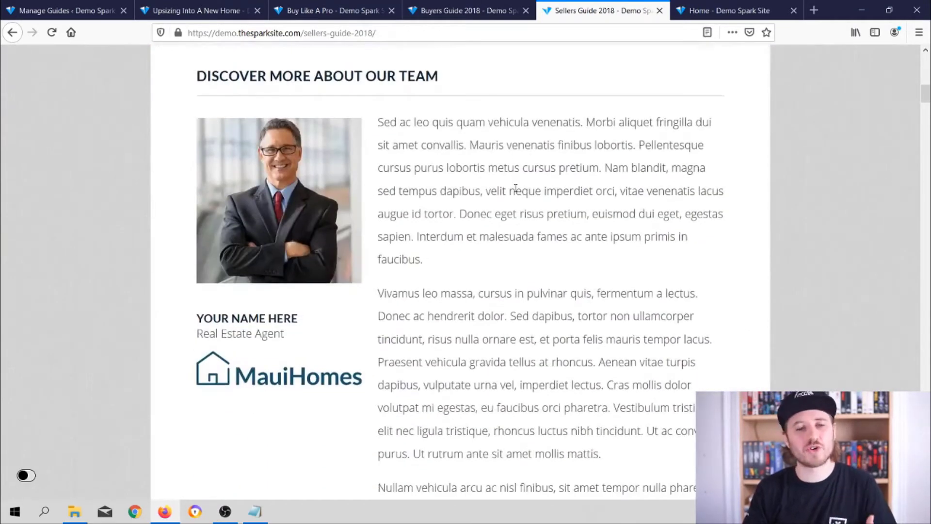
scroll(515, 189, up, 12)
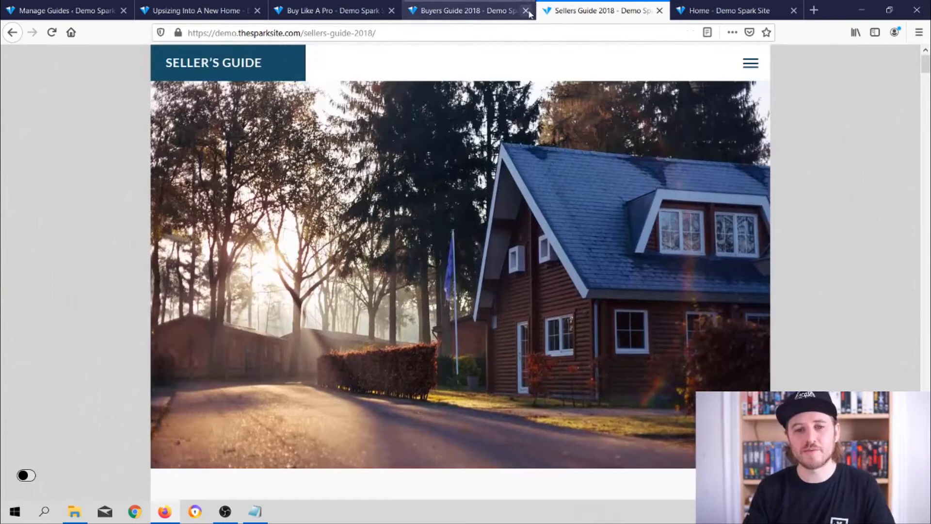
- Close the Buyers Guide 2018 and Sellers Guide 2018 pages and return to the published Upsizing guide
click(525, 10)
click(526, 10)
click(161, 5)
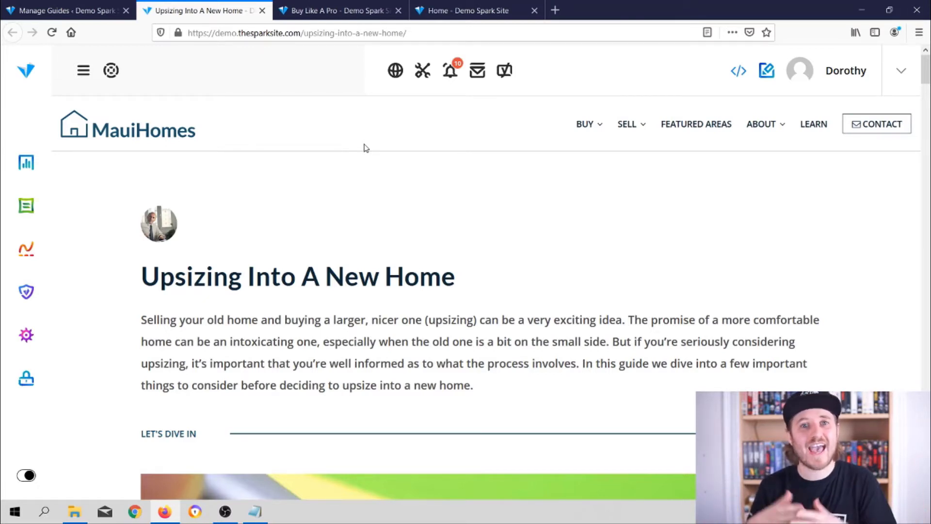
- Open the Buyer's Guide page from the demo site's home page and review its content and request form
click(466, 11)
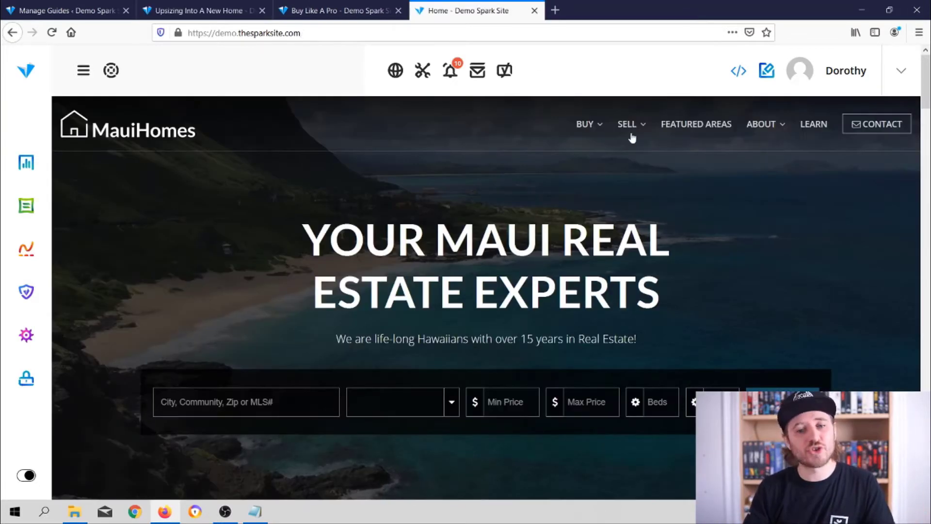
mouse_move(585, 124)
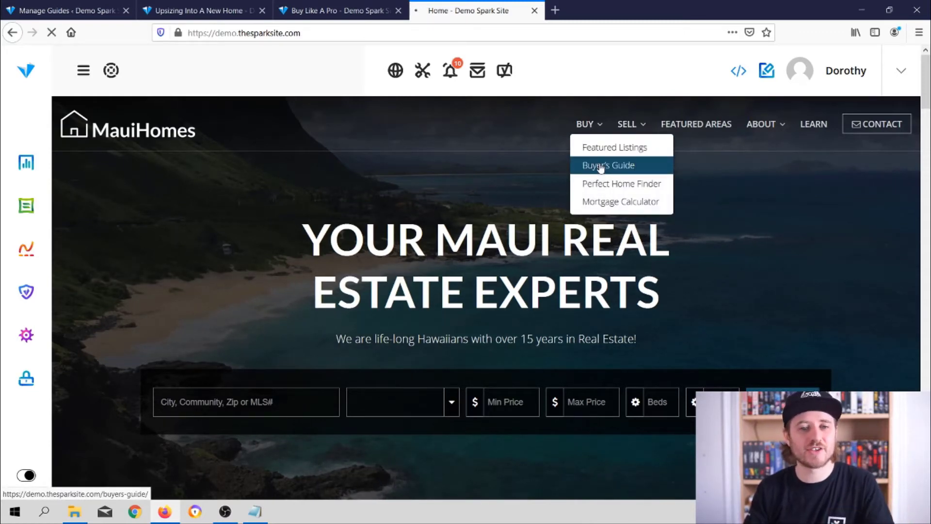
scroll(443, 341, down, 10)
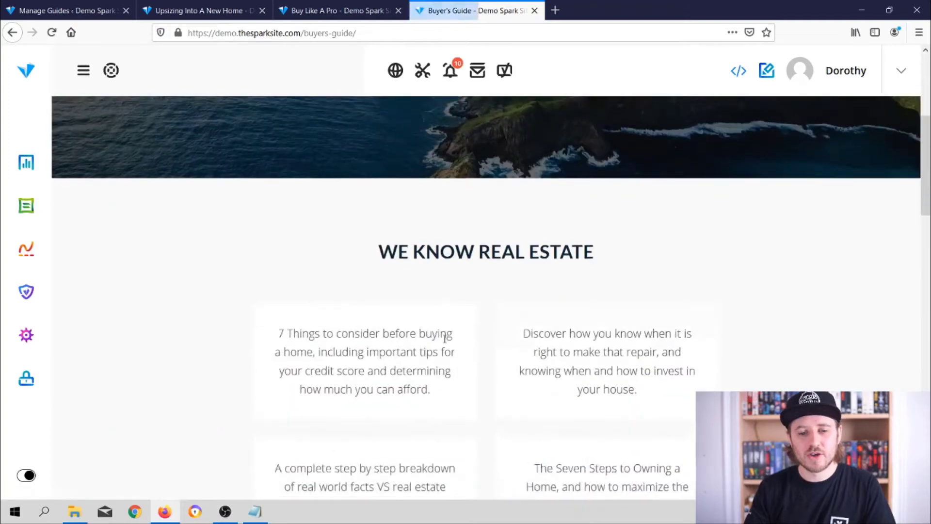
scroll(445, 343, down, 15)
scroll(445, 342, up, 13)
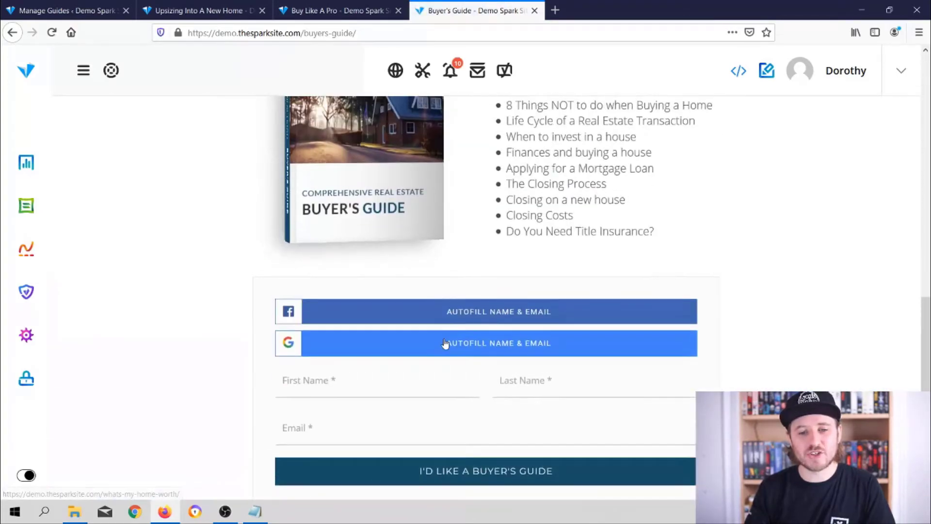
- Open the Buyer's Guide page in the editor and bring up the submit action settings of the Guide block's form
scroll(445, 343, up, 10)
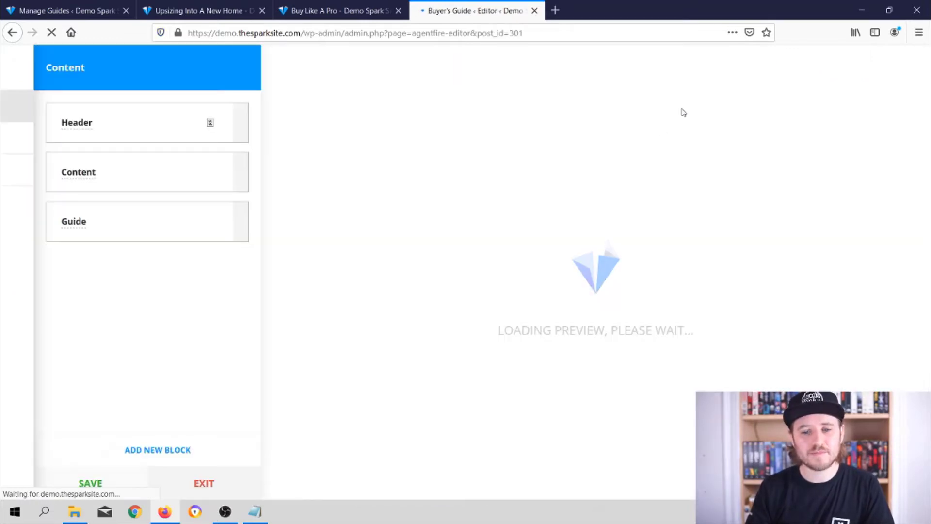
scroll(415, 337, down, 15)
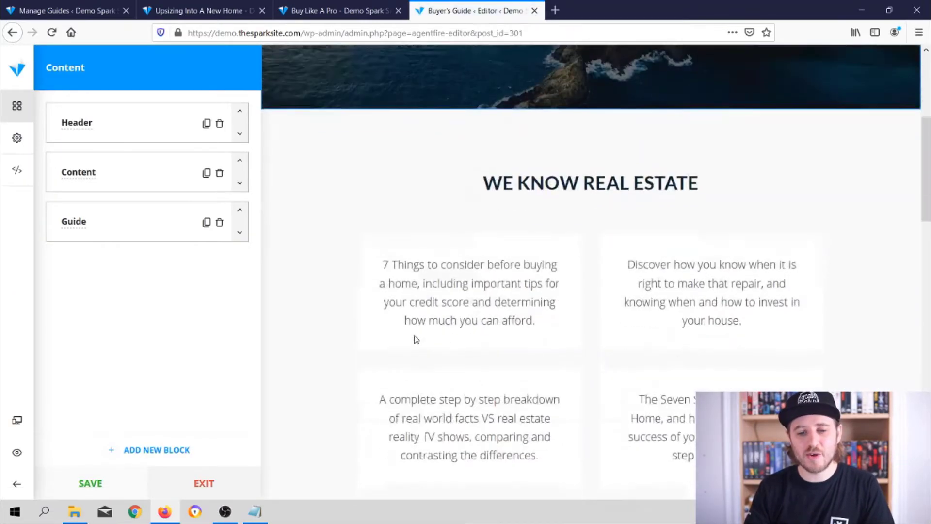
scroll(383, 228, up, 3)
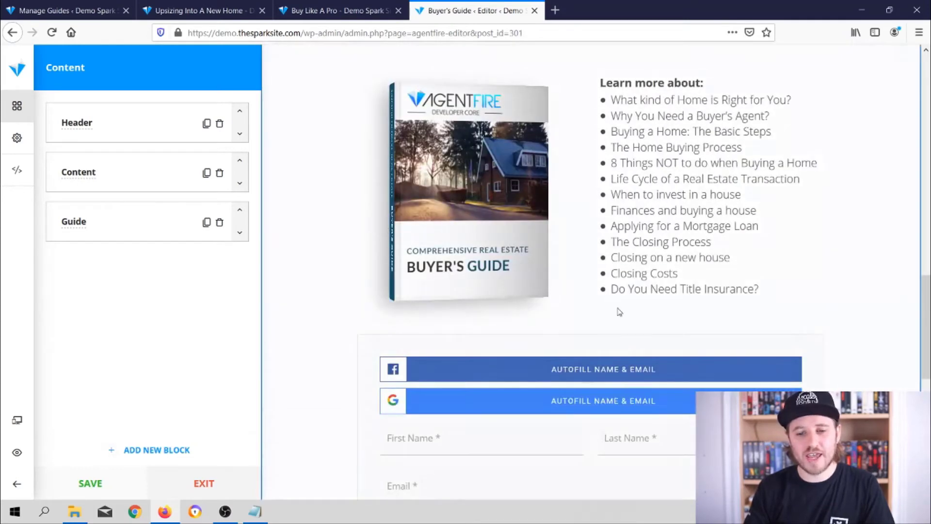
scroll(620, 312, up, 5)
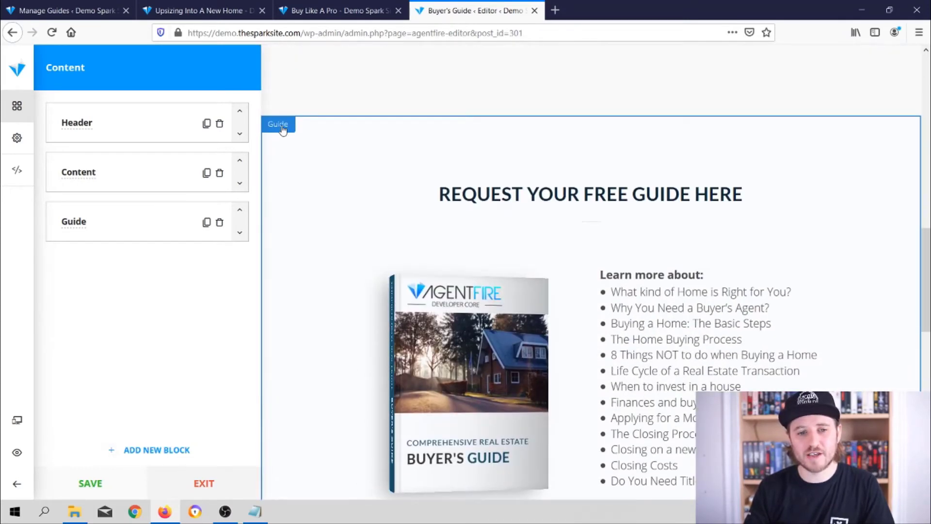
click(137, 224)
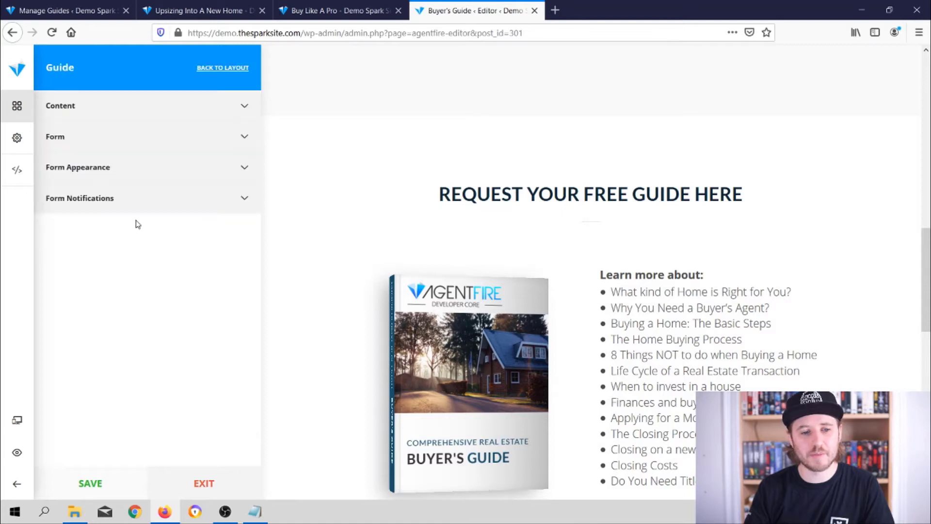
click(183, 139)
scroll(170, 276, down, 2)
scroll(170, 276, down, 10)
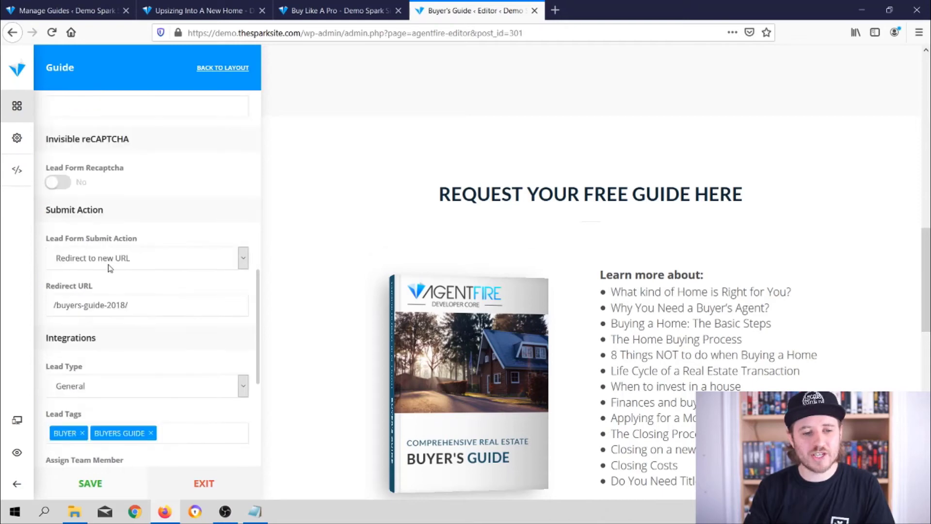
scroll(641, 335, down, 8)
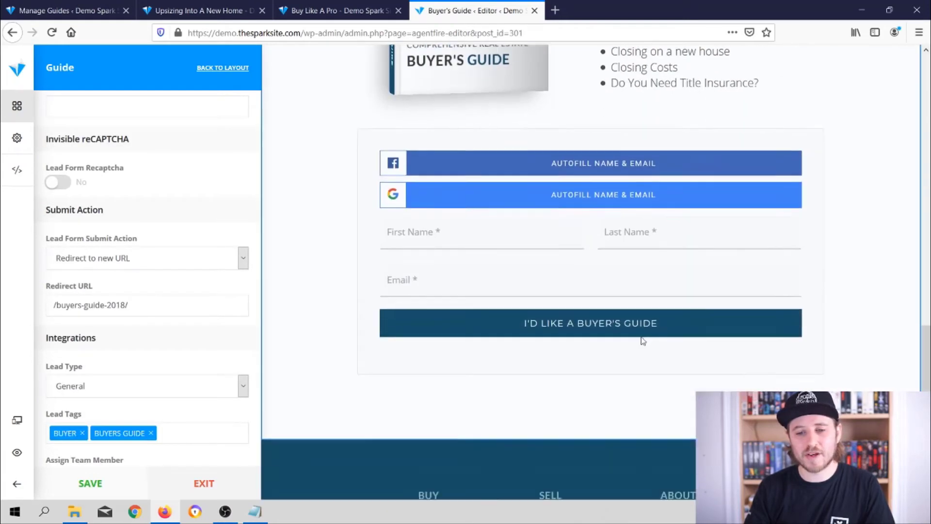
scroll(542, 213, up, 3)
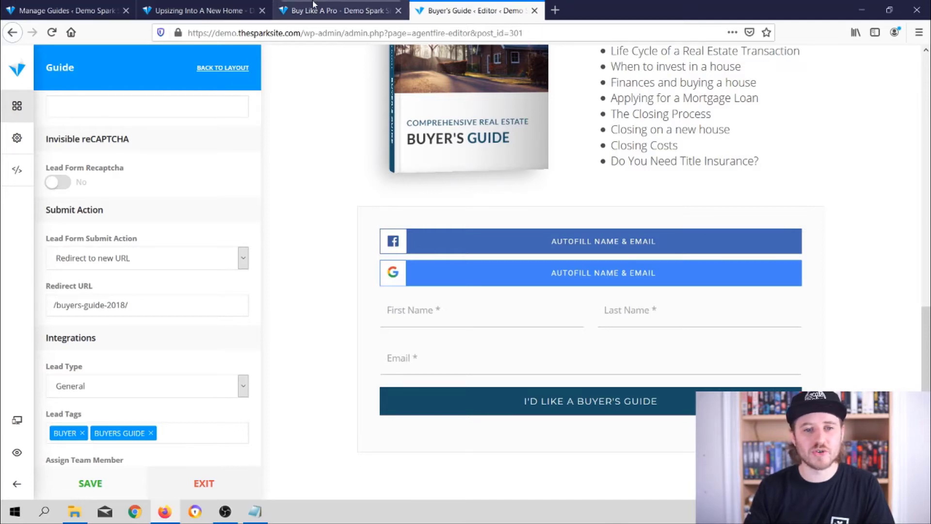
- Copy the /buy-like-a-pro/ path from the published guide's address and return to the Buyer's Guide editor
click(334, 10)
drag(389, 38, 303, 43)
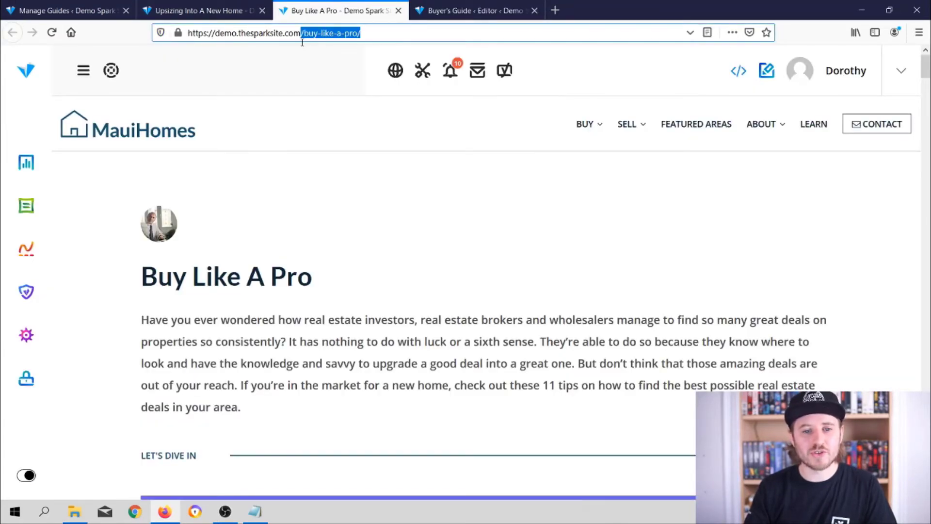
right_click(337, 27)
click(362, 62)
click(456, 11)
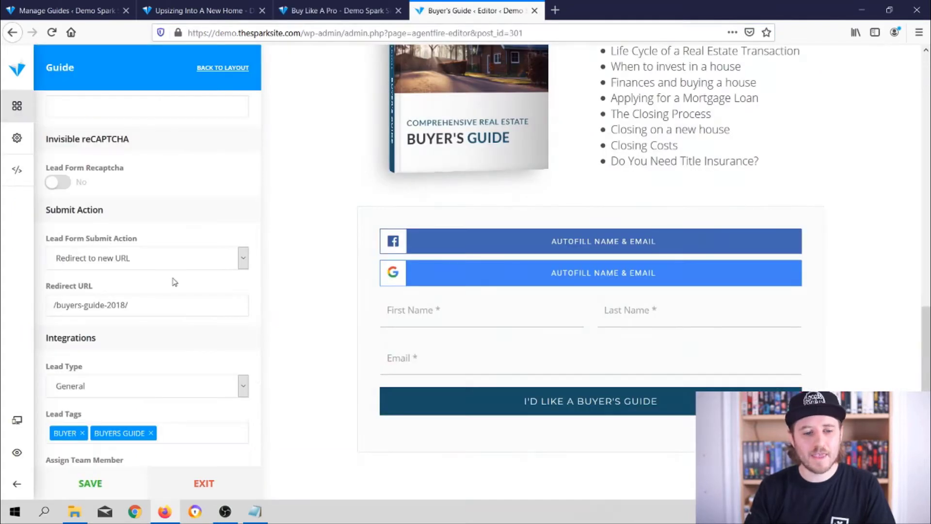
- Replace the lead form's redirect URL with the copied /buy-like-a-pro/ path and save the page
drag(145, 305, 1, 283)
right_click(79, 301)
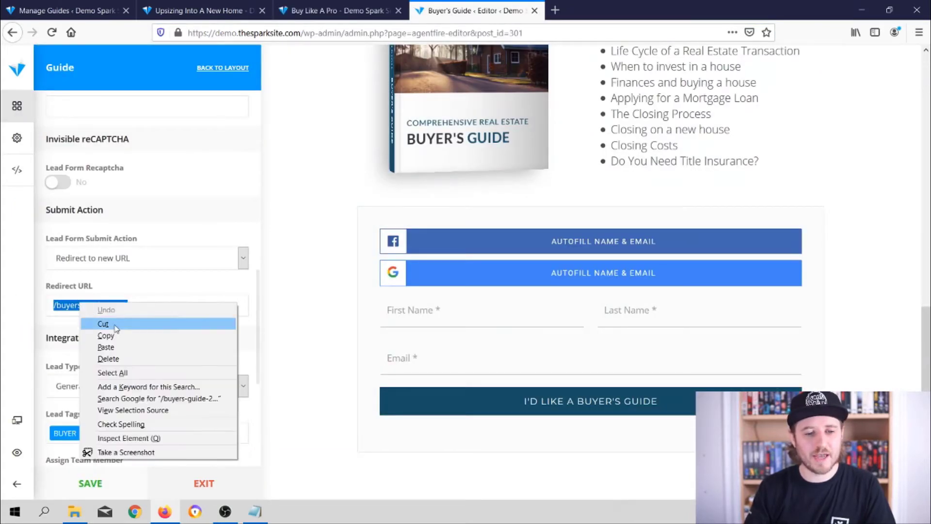
click(129, 342)
click(98, 487)
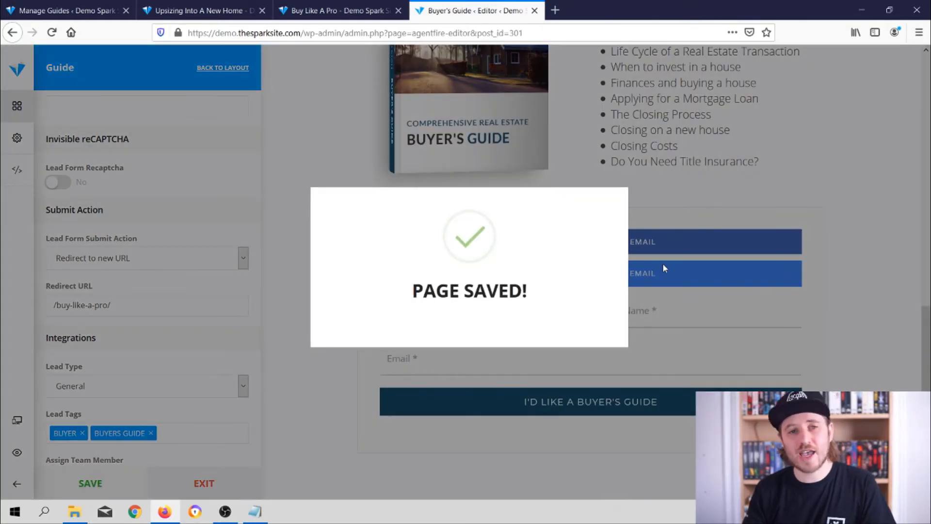
- Review the Buyer's Guide page in the editor, from the header and We Know Real Estate content to the guide request section
scroll(650, 296, up, 5)
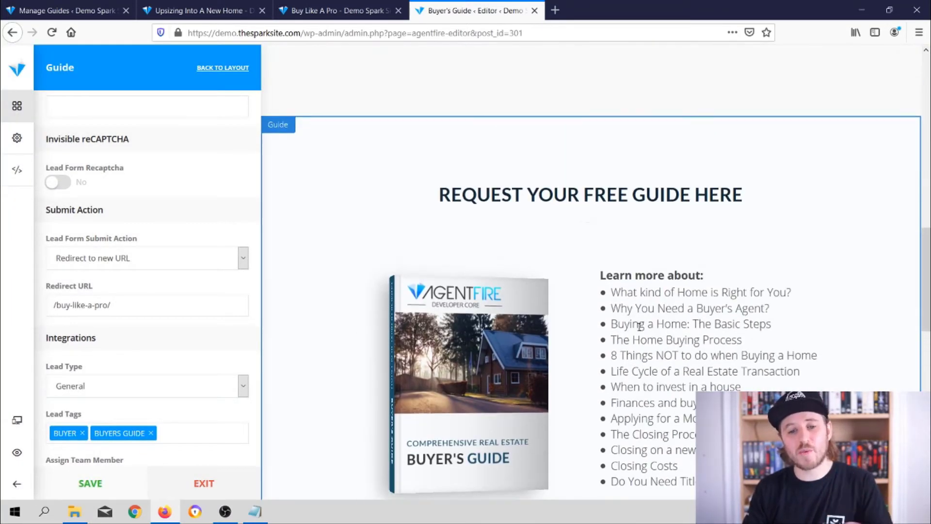
scroll(640, 326, down, 5)
scroll(639, 326, up, 12)
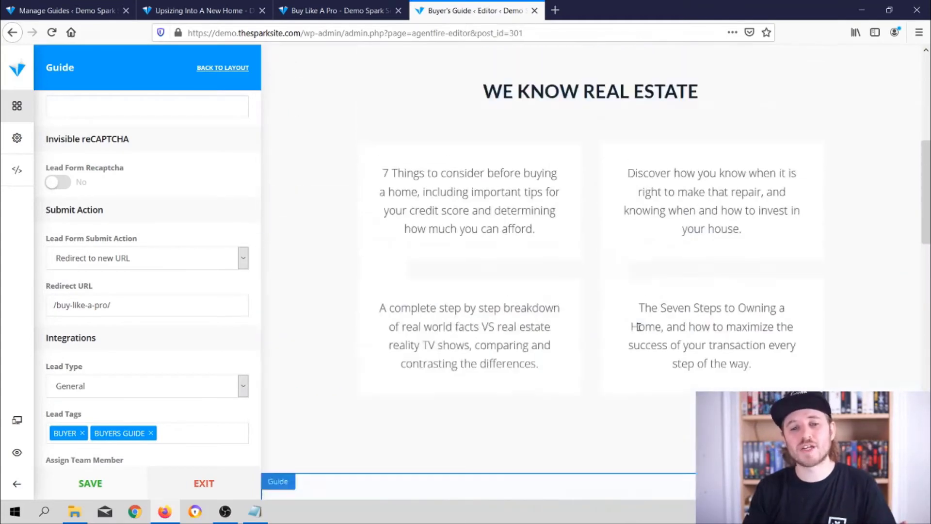
scroll(639, 326, up, 6)
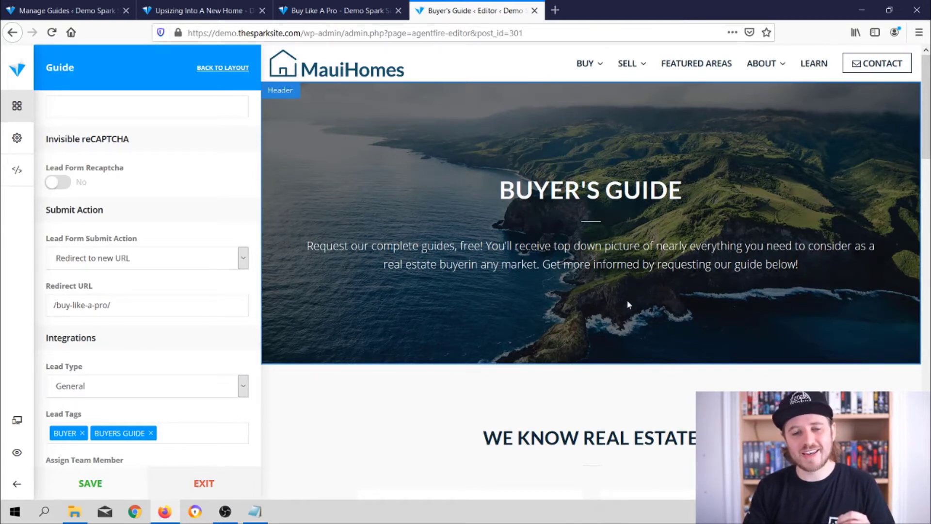
scroll(627, 299, down, 12)
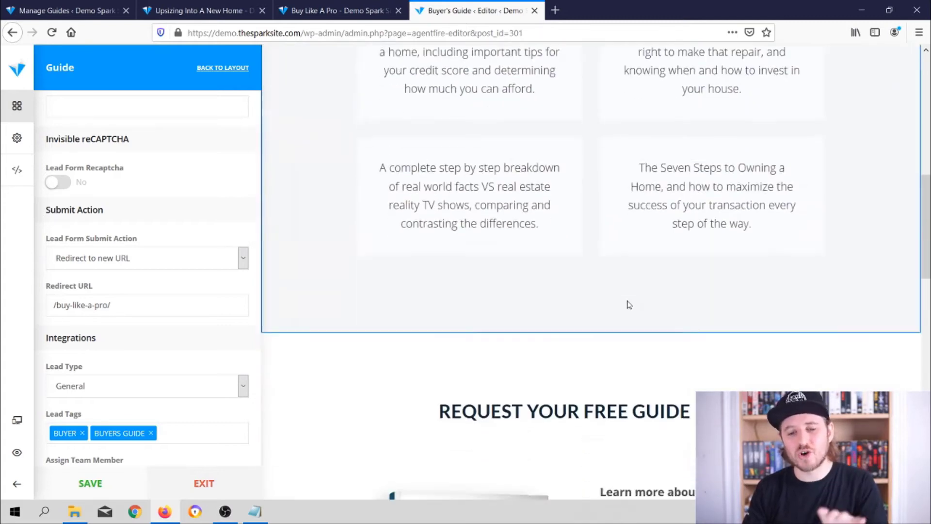
scroll(627, 301, down, 1)
scroll(583, 334, up, 2)
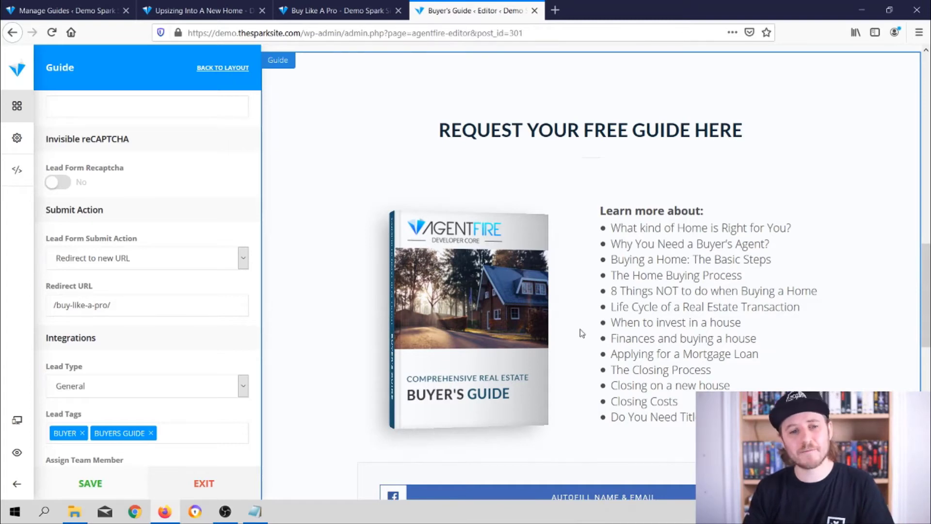
scroll(583, 334, up, 3)
scroll(583, 334, down, 3)
scroll(583, 334, up, 6)
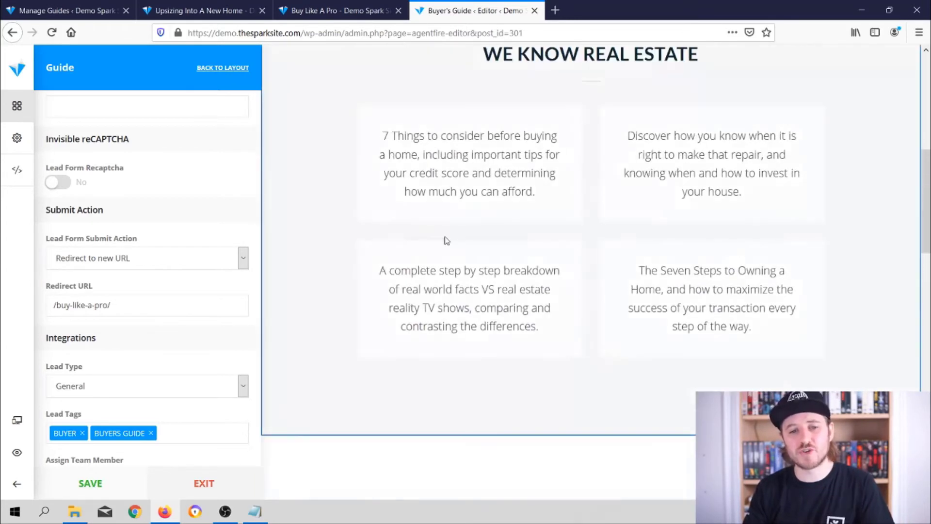
scroll(447, 241, up, 3)
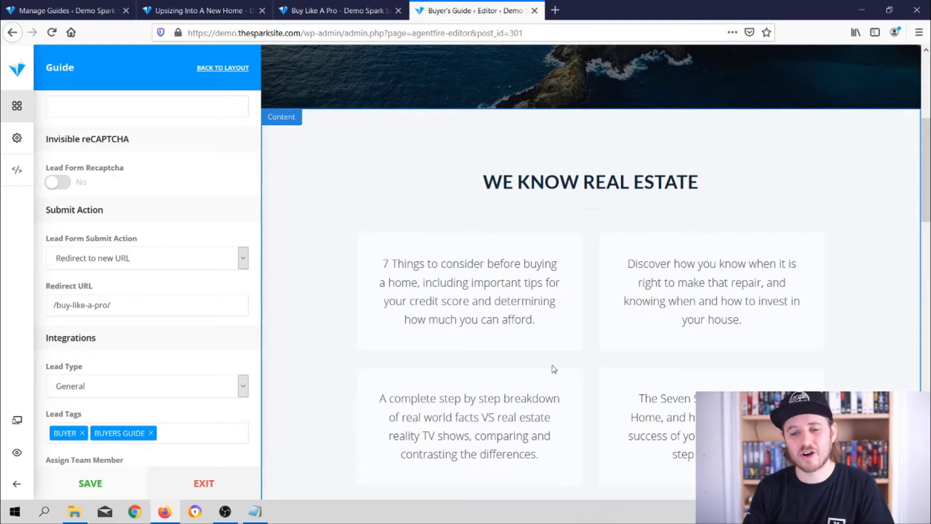
scroll(554, 369, down, 12)
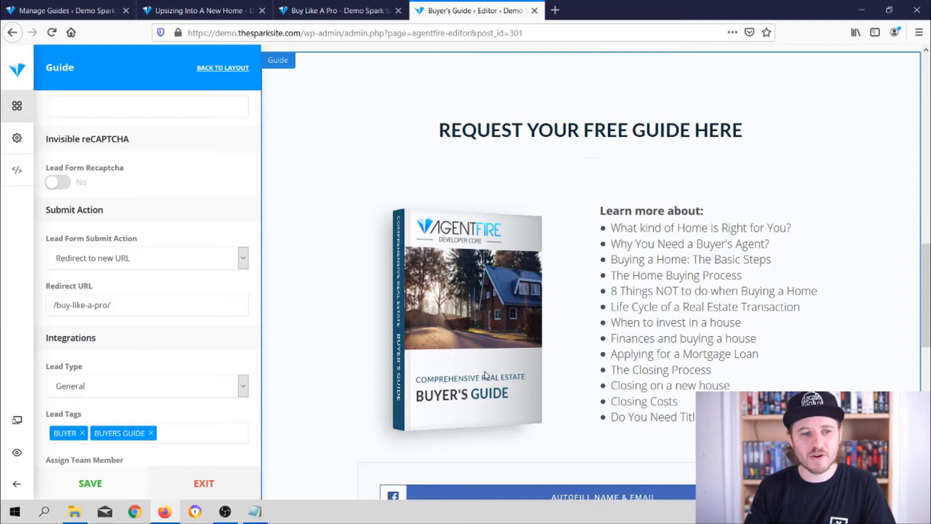
- Go to the Guide Creator's cover management and open the Default Buyer Guide cover for editing
click(40, 6)
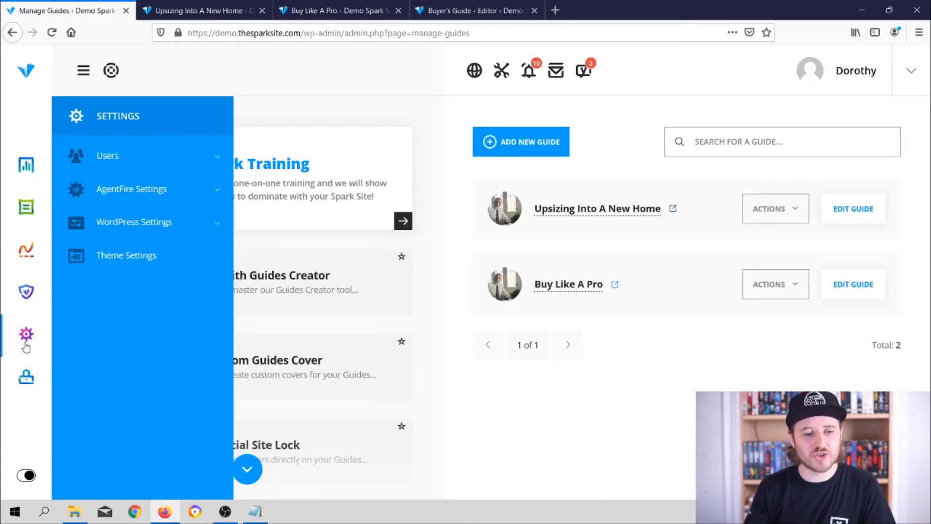
mouse_move(24, 308)
click(179, 389)
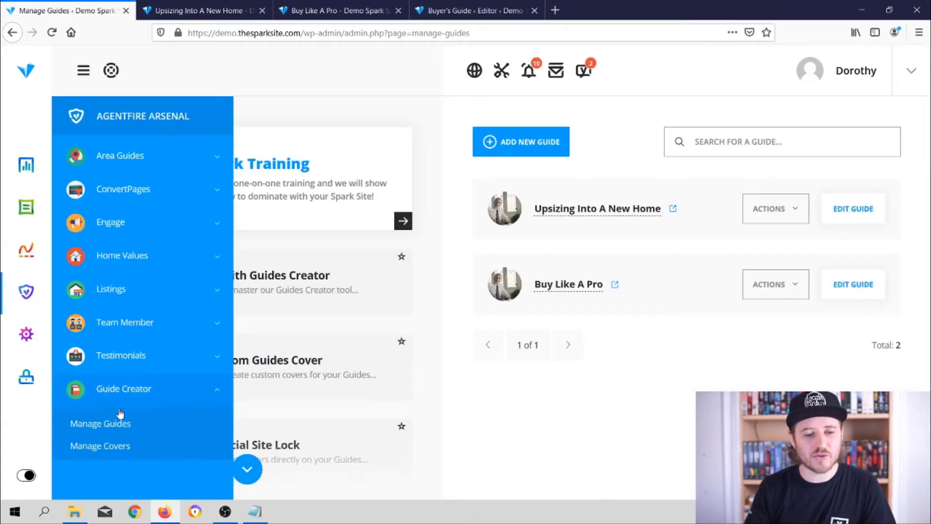
click(96, 447)
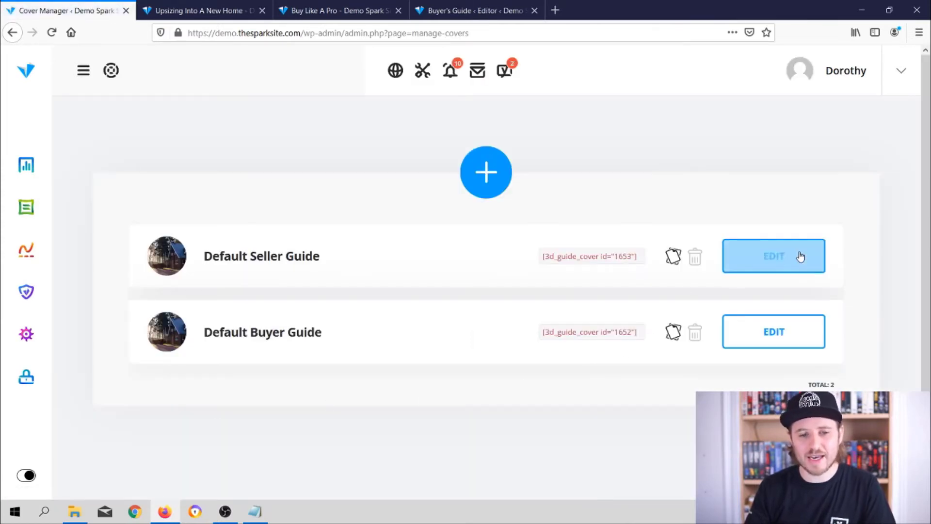
click(784, 339)
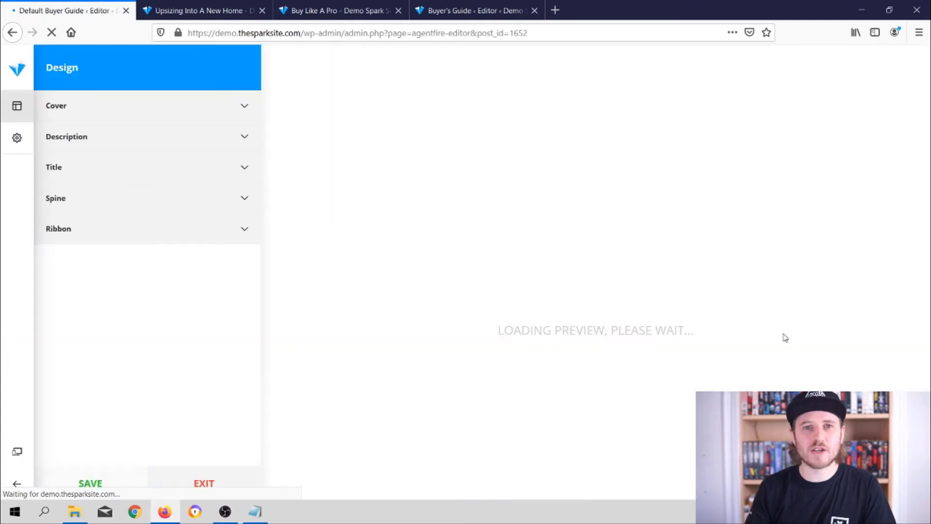
- Try the text "Buy Like A Pro" as the cover's left title and exit the cover editor without saving
click(163, 167)
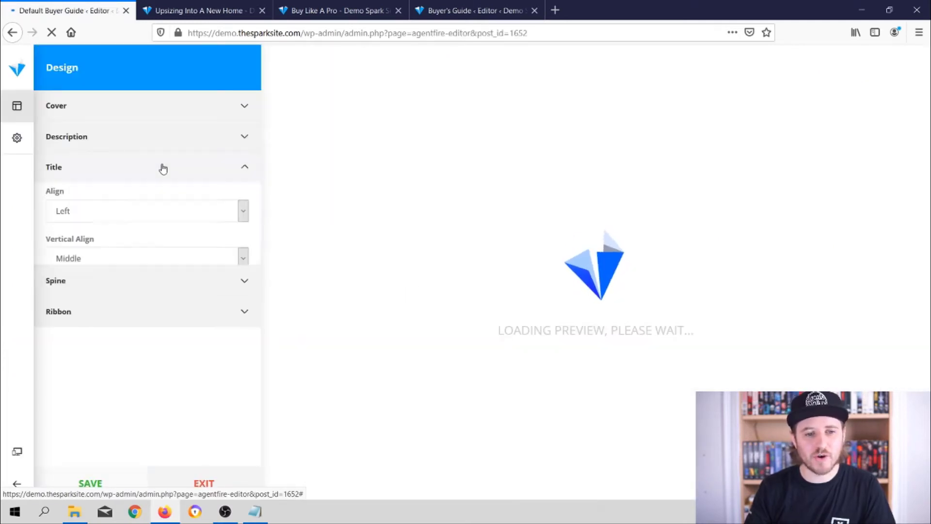
scroll(143, 340, down, 3)
scroll(148, 344, down, 5)
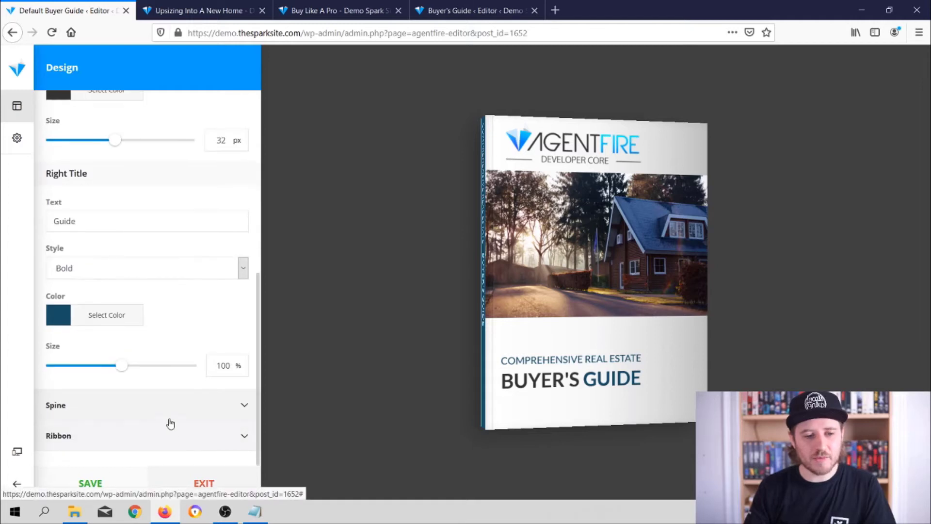
scroll(116, 349, up, 7)
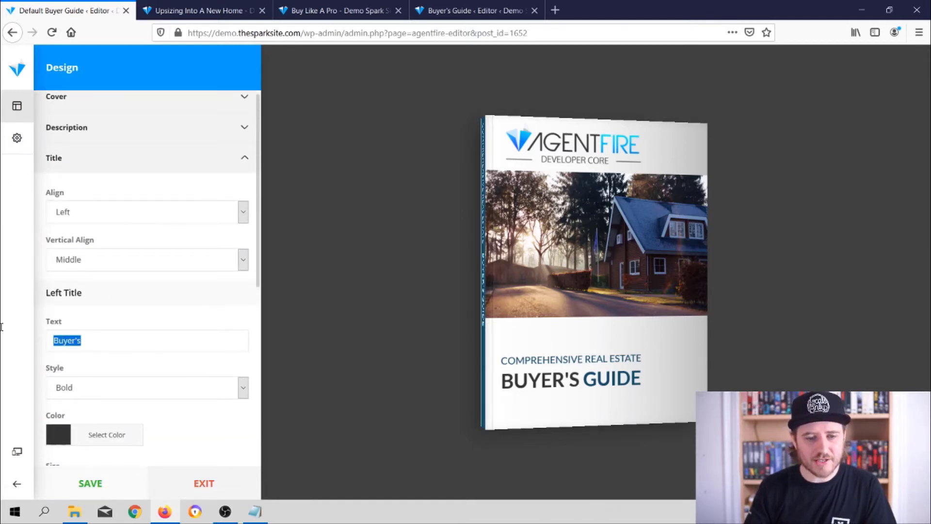
text(Buy)
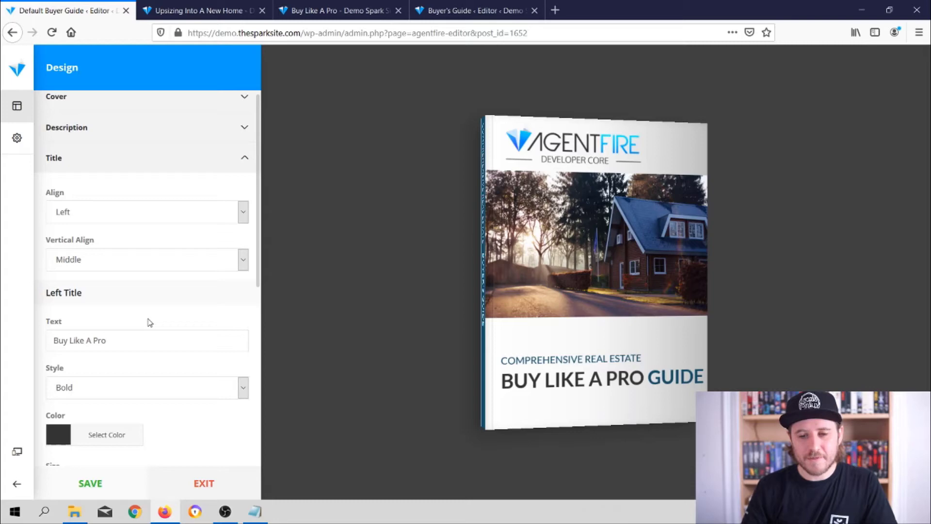
click(194, 497)
click(564, 326)
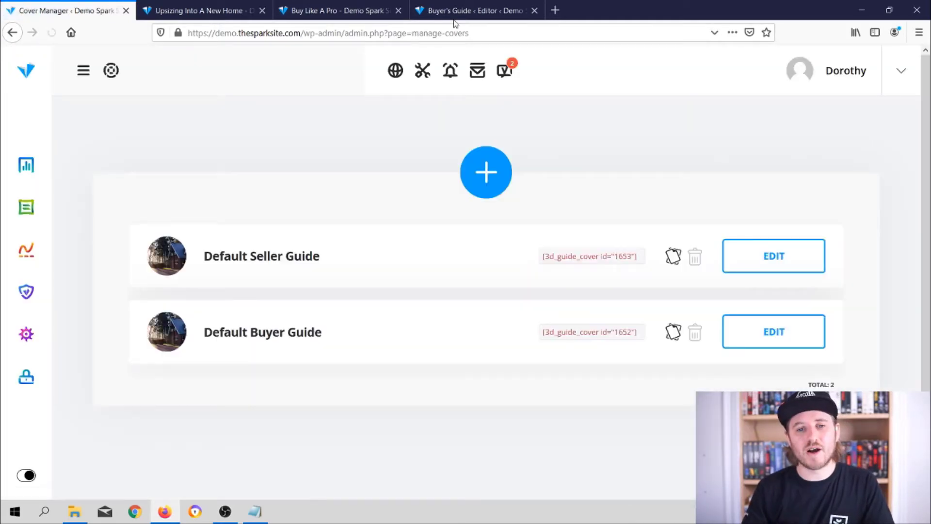
- Return to the Buyer's Guide editor and look over the page's header and upper content
click(468, 11)
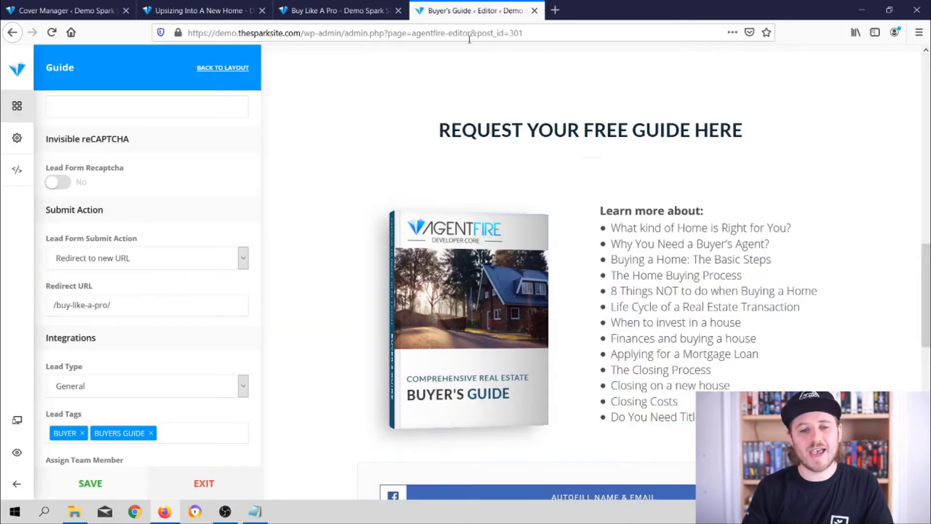
scroll(555, 276, up, 15)
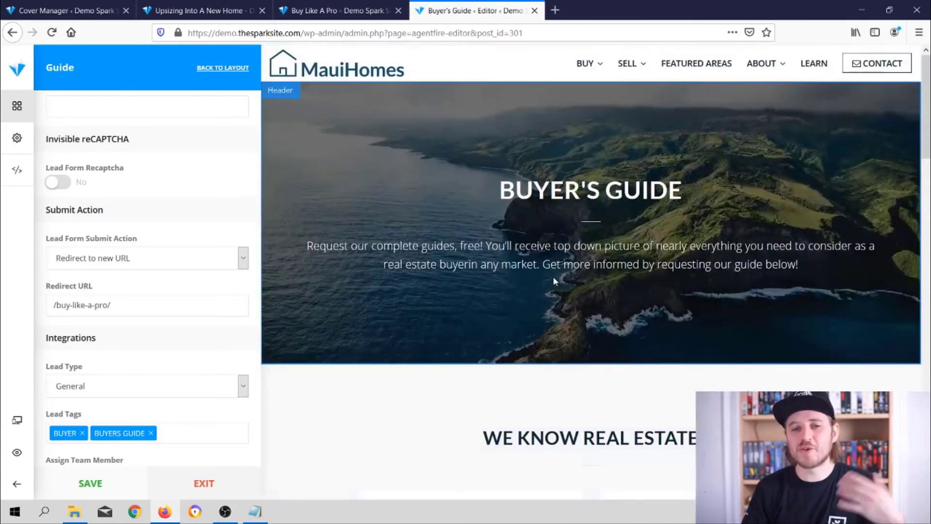
scroll(553, 280, down, 4)
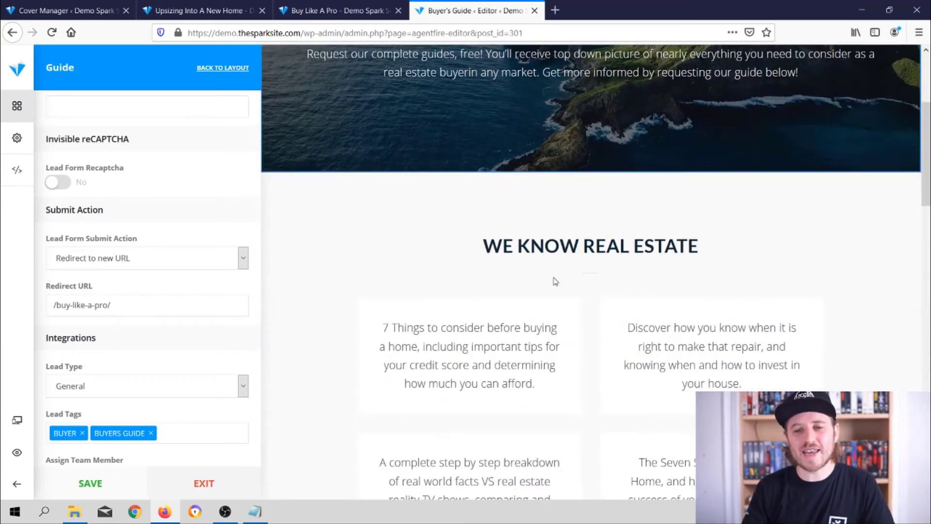
scroll(553, 280, up, 4)
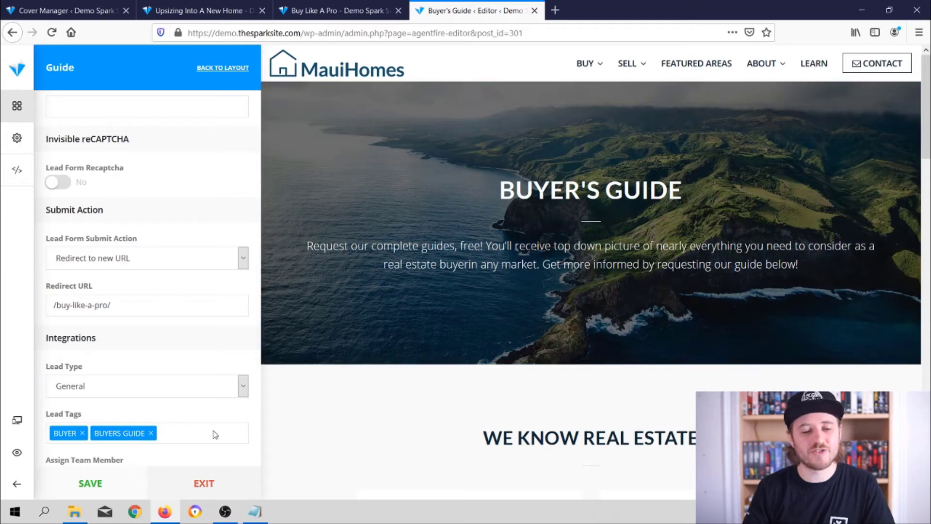
- Open the site's menu management and load the Header Menu (Primary Menu) for editing
click(57, 10)
mouse_move(6, 216)
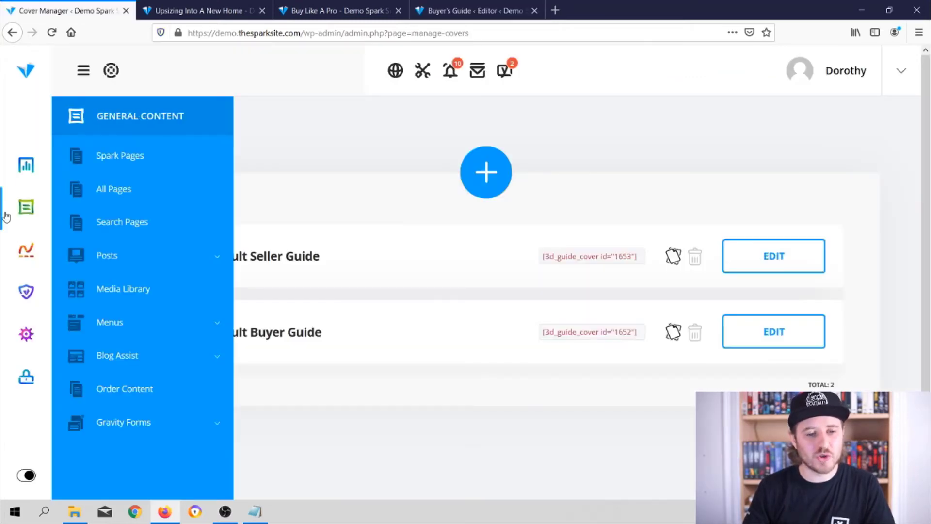
click(168, 324)
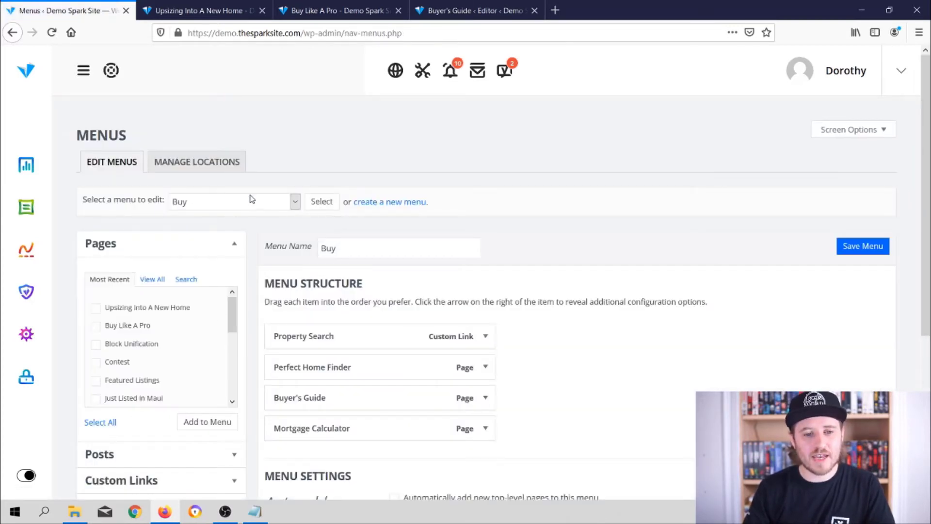
click(252, 199)
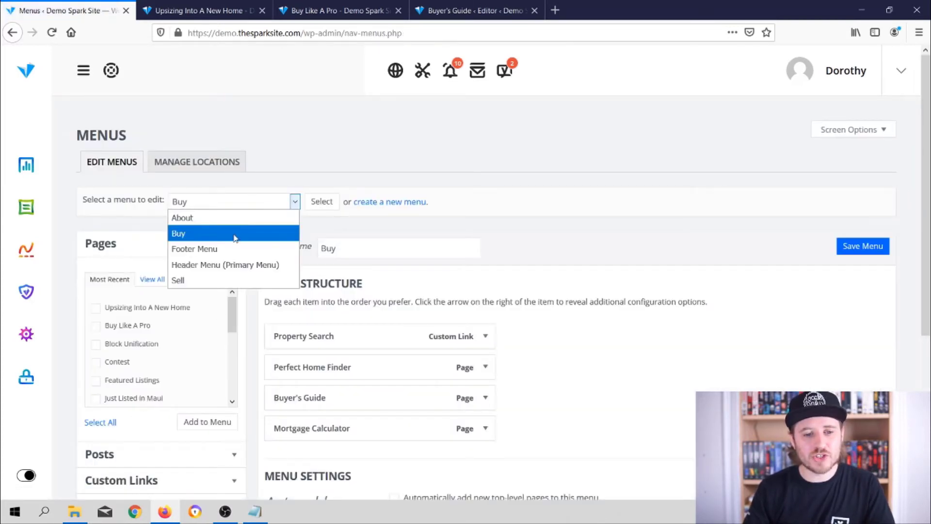
click(271, 266)
click(315, 212)
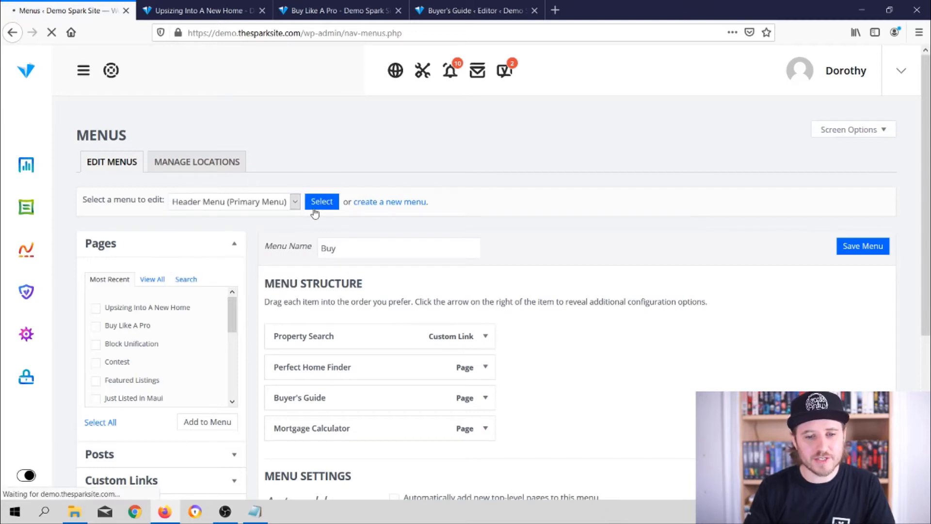
- Add the Upsizing Into A New Home and Buy Like A Pro pages to the menu, nesting the latter under Buy after Buyer's Guide
scroll(360, 290, down, 3)
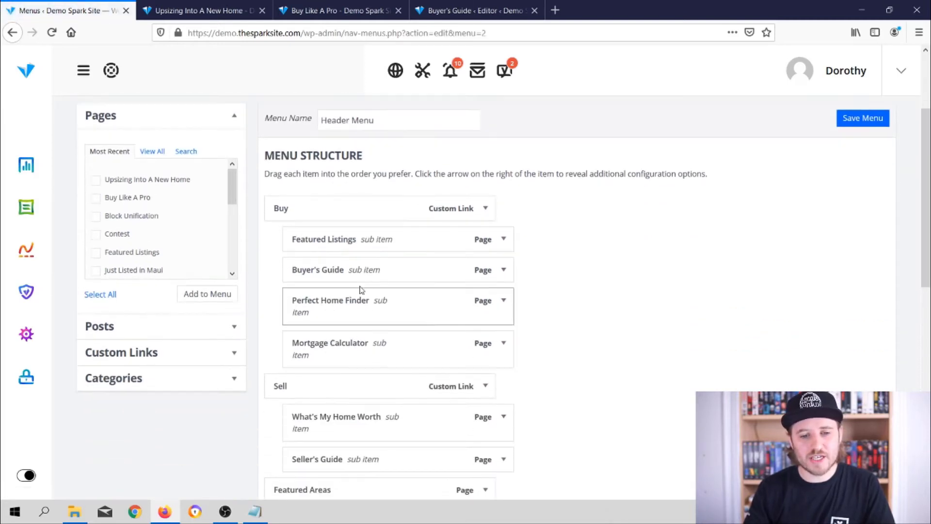
scroll(337, 379, down, 3)
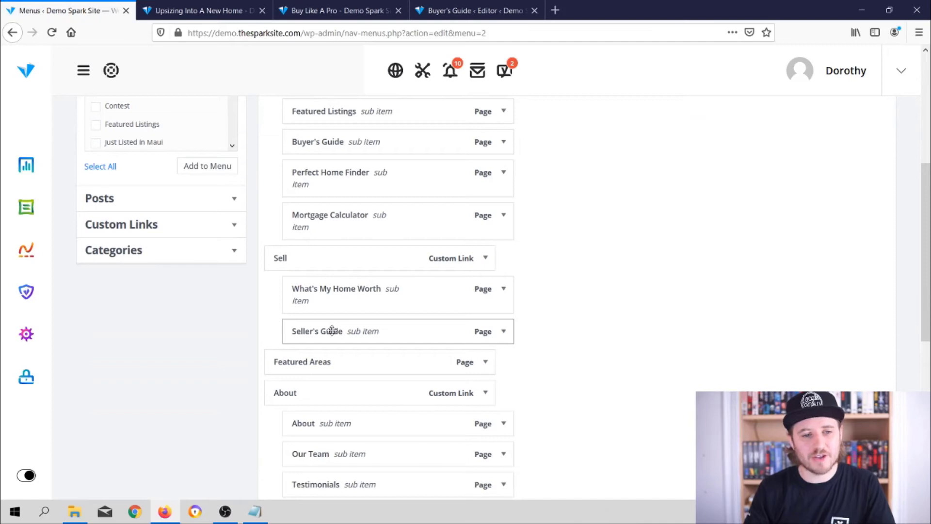
scroll(332, 331, up, 4)
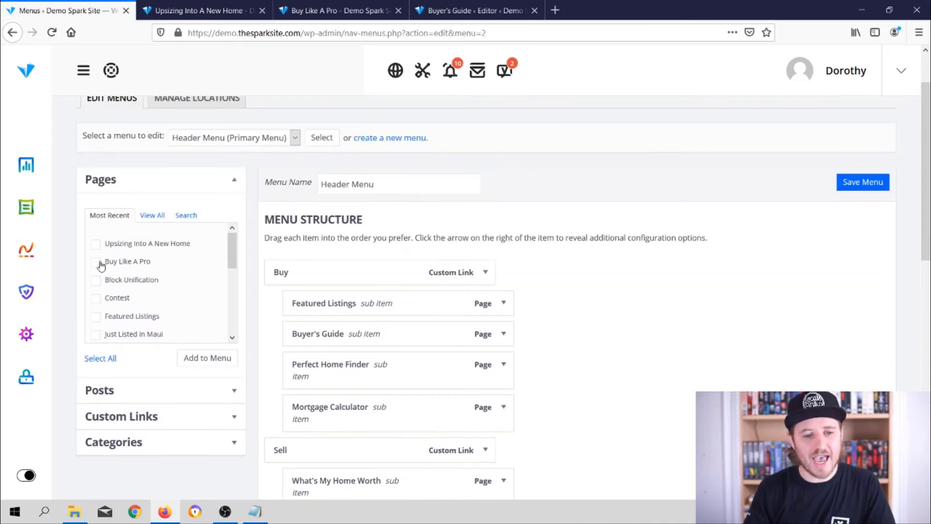
click(194, 359)
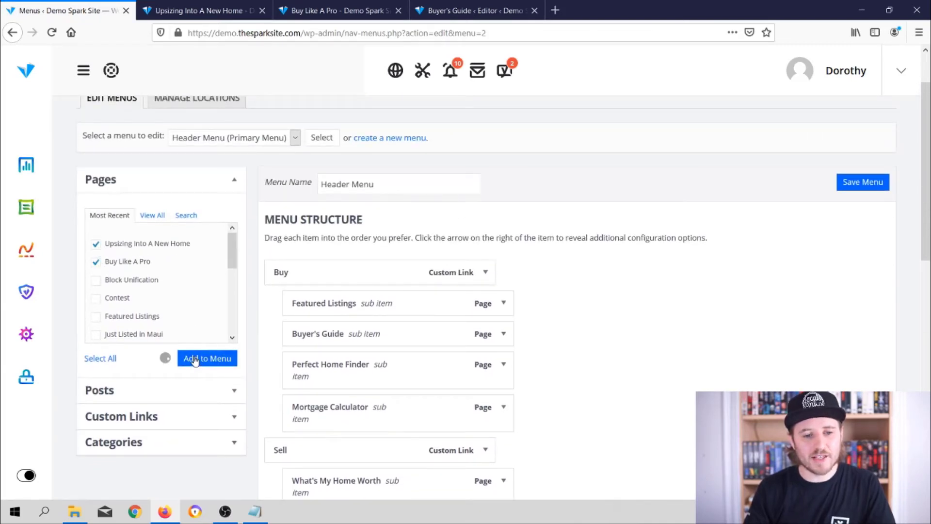
scroll(499, 322, down, 9)
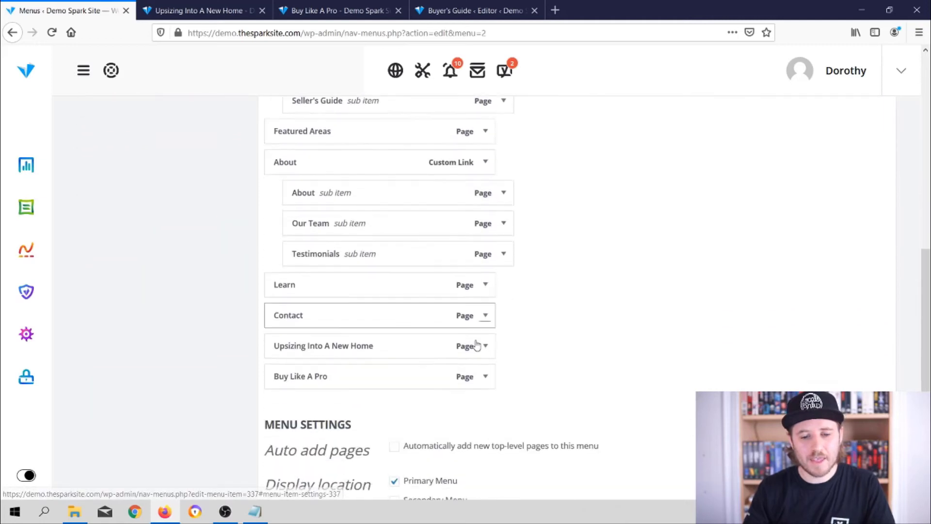
drag(387, 350, 395, 133)
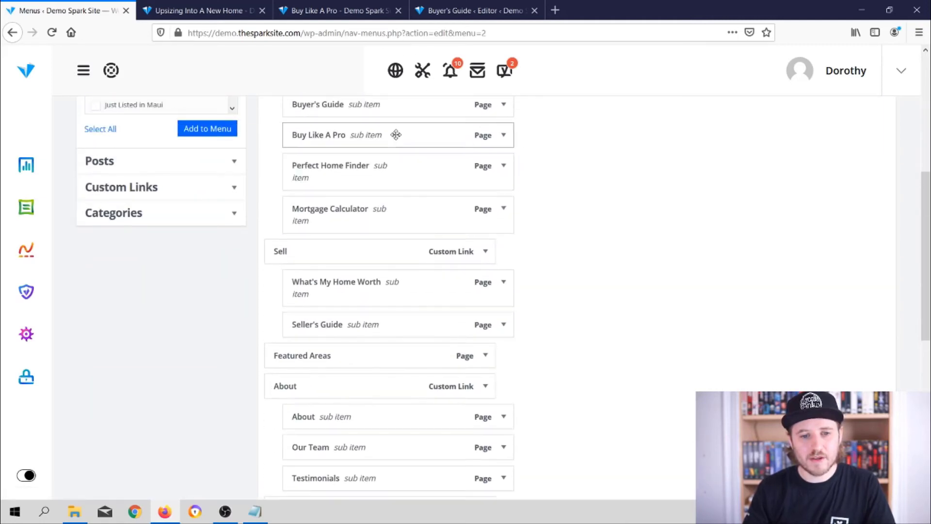
- Remove the Buyer's Guide sub item from the Buy section of the header menu
scroll(526, 254, up, 3)
click(503, 233)
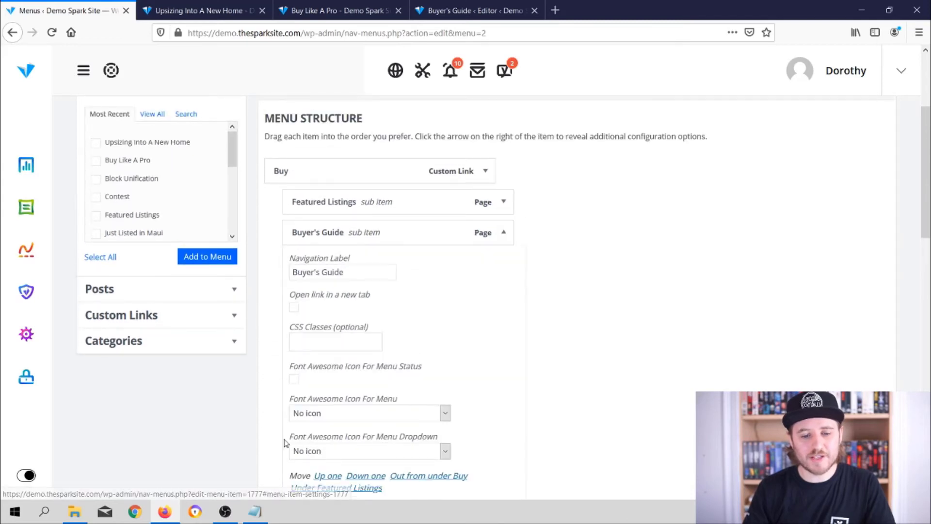
scroll(291, 439, down, 3)
click(305, 411)
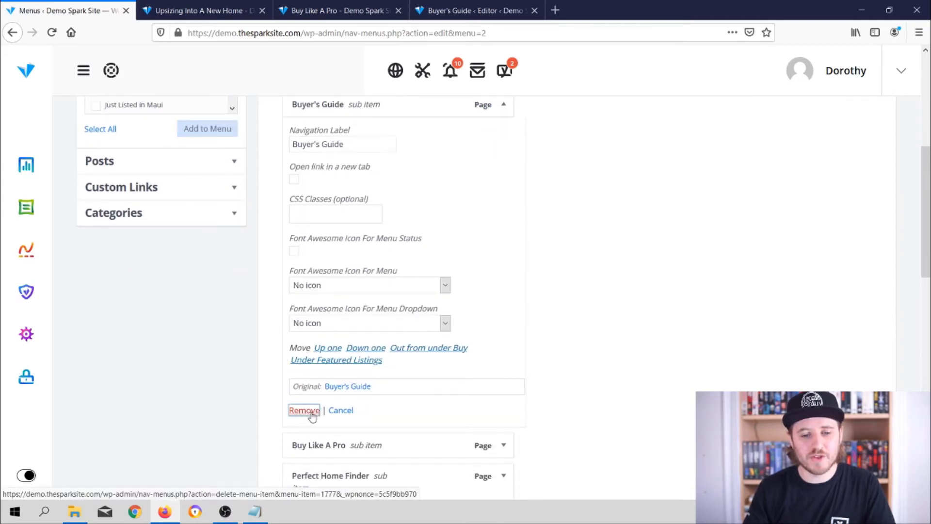
- Move the Upsizing Into A New Home page under Sell, between What's My Home Worth and Seller's Guide
scroll(307, 199, down, 7)
scroll(308, 199, up, 3)
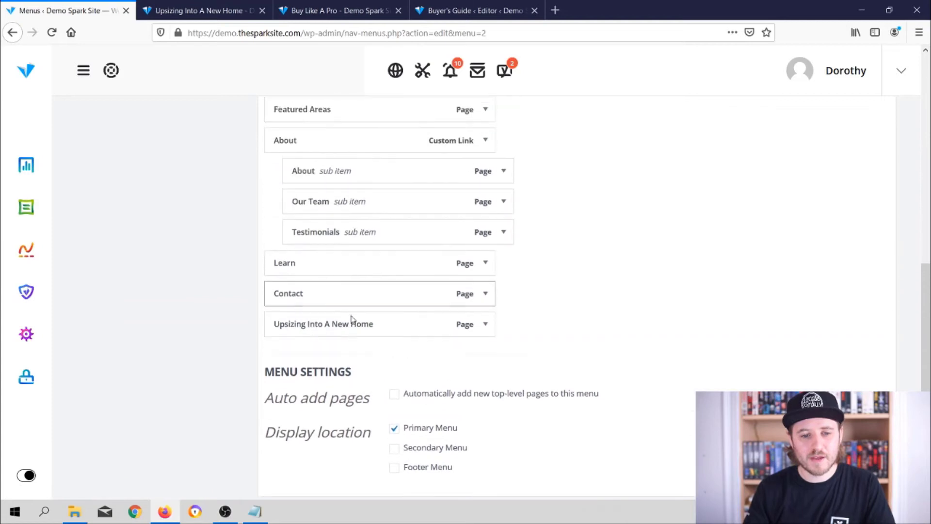
drag(353, 318, 370, 298)
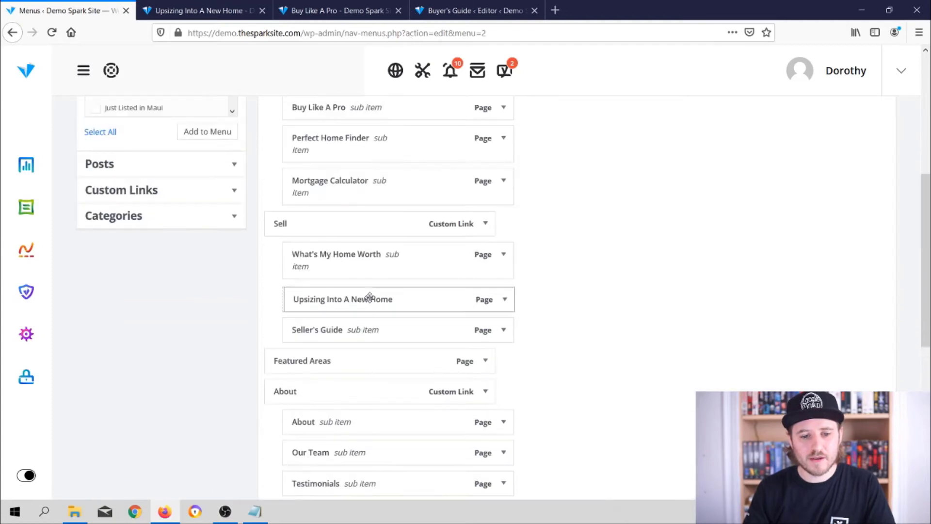
- Remove the Seller's Guide sub item from the Sell section and save the header menu
click(504, 340)
scroll(291, 408, down, 10)
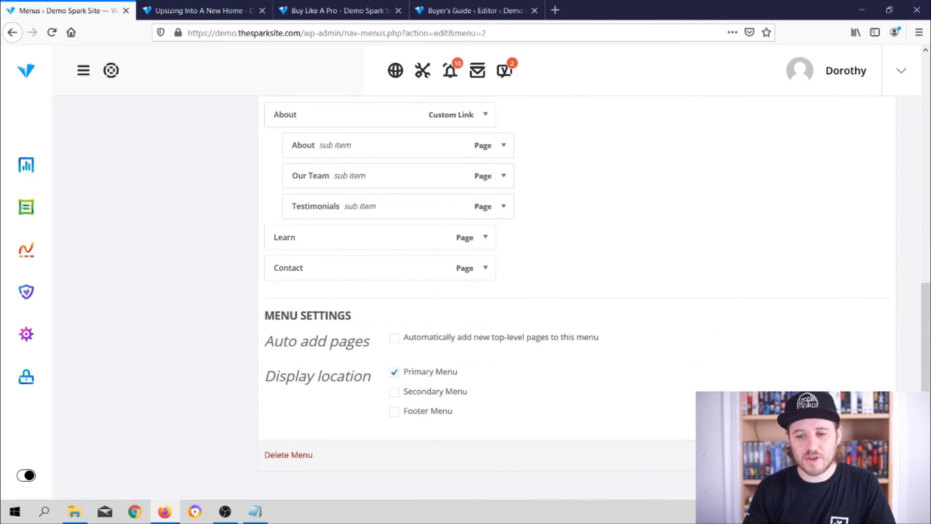
click(864, 455)
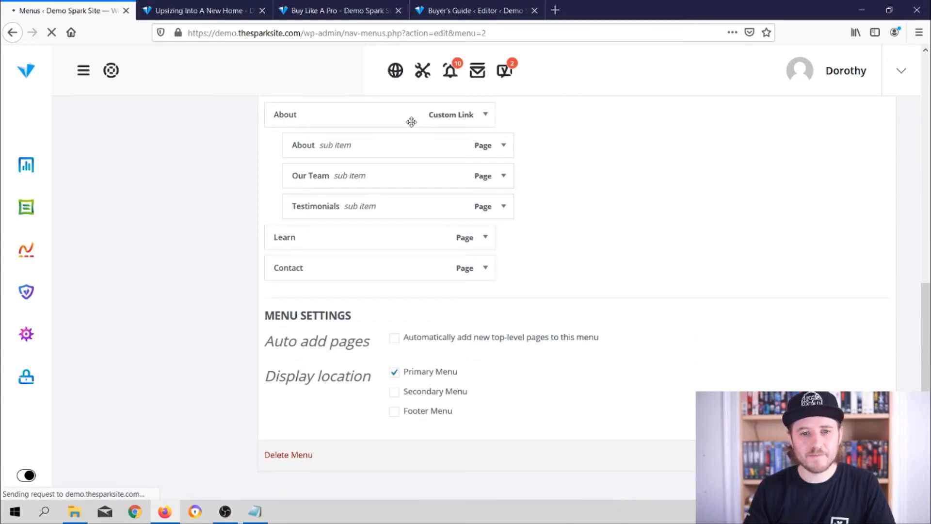
- Preview the live site, check the Buy and Sell header dropdowns, and open Upsizing Into A New Home from Sell
click(466, 10)
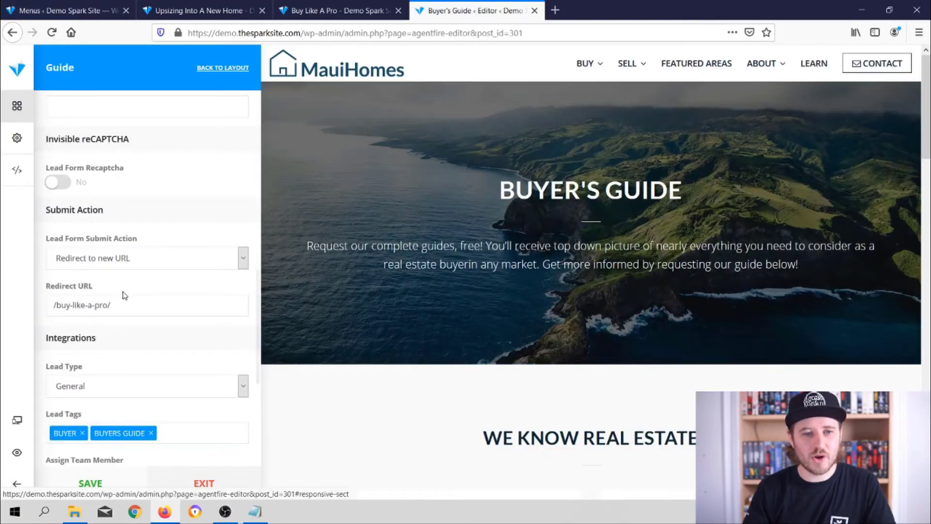
click(17, 453)
click(534, 11)
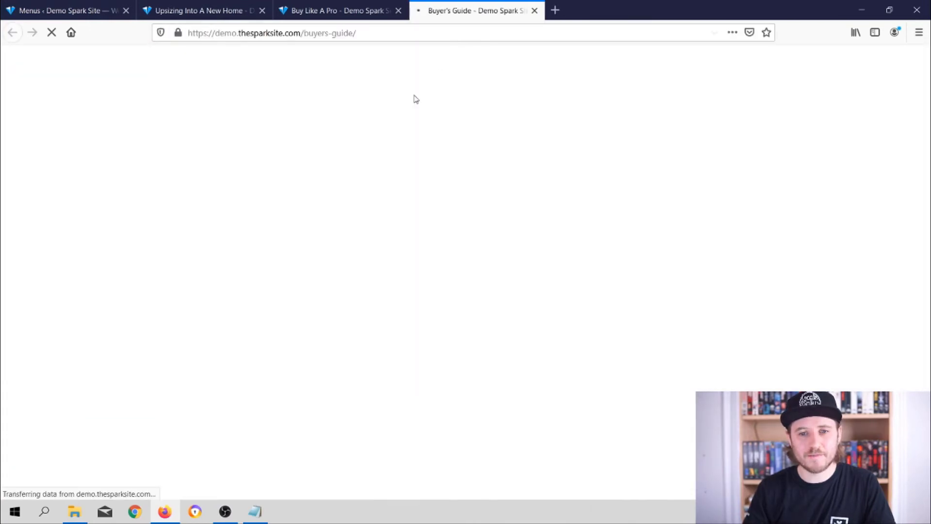
click(477, 214)
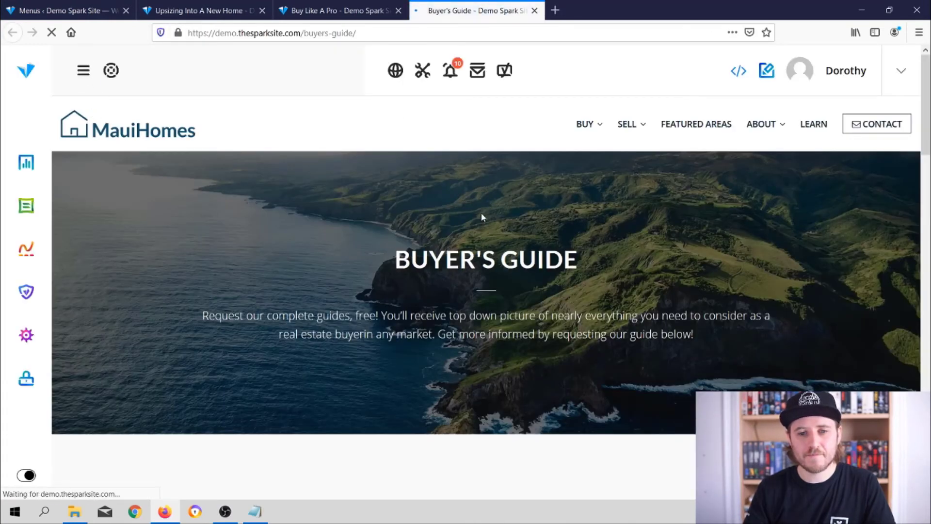
mouse_move(587, 126)
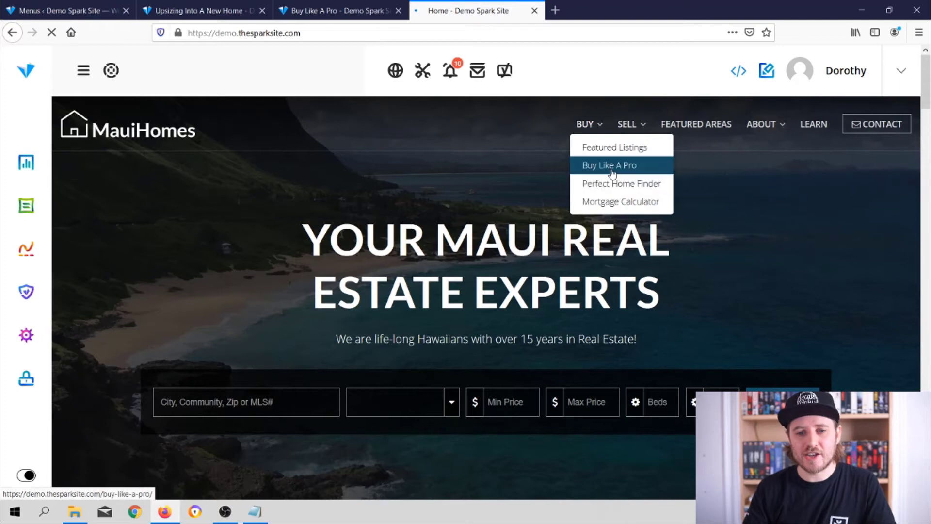
mouse_move(635, 125)
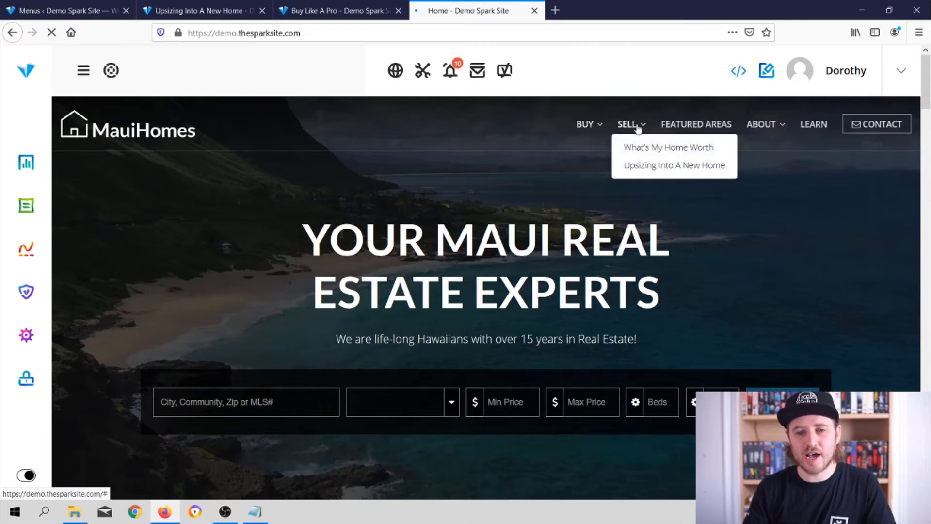
click(641, 166)
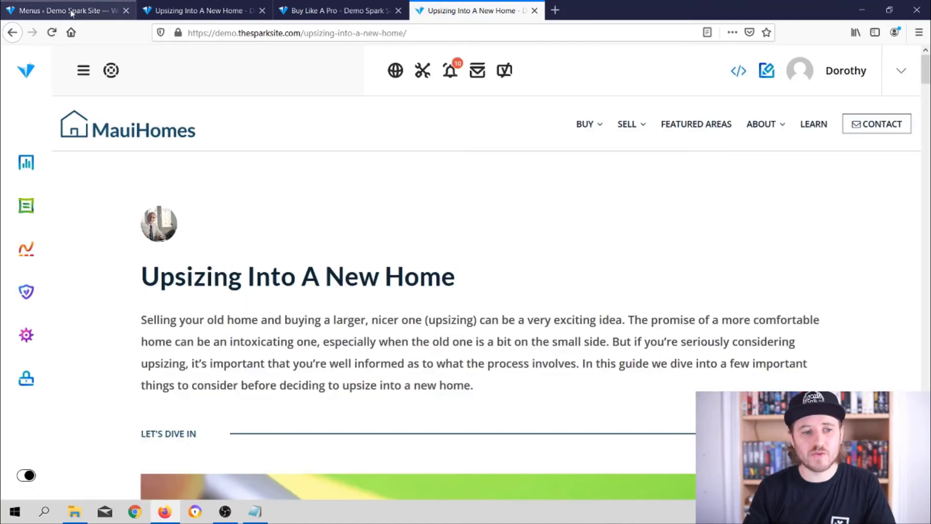
- Return to the Header Menu structure and inspect the Buy Like A Pro item's navigation label, leaving it unedited
click(59, 10)
scroll(347, 334, down, 4)
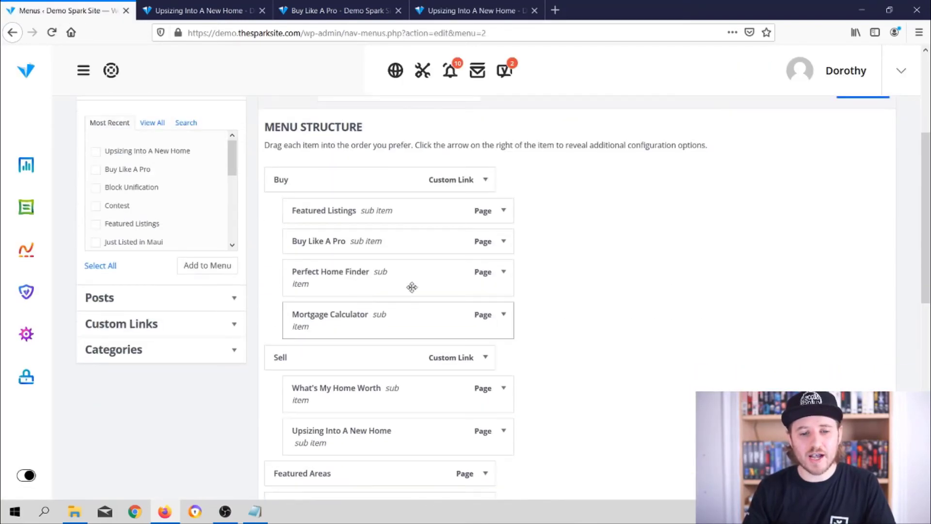
click(504, 241)
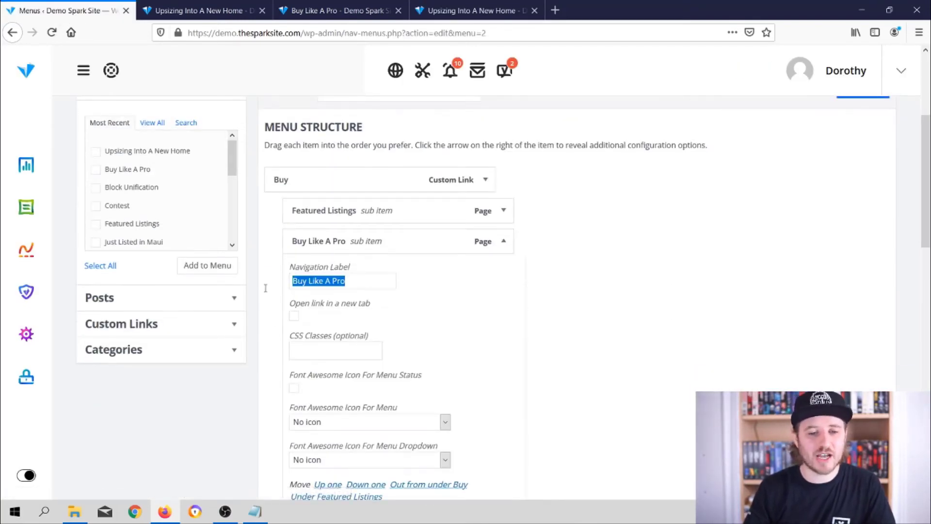
click(503, 243)
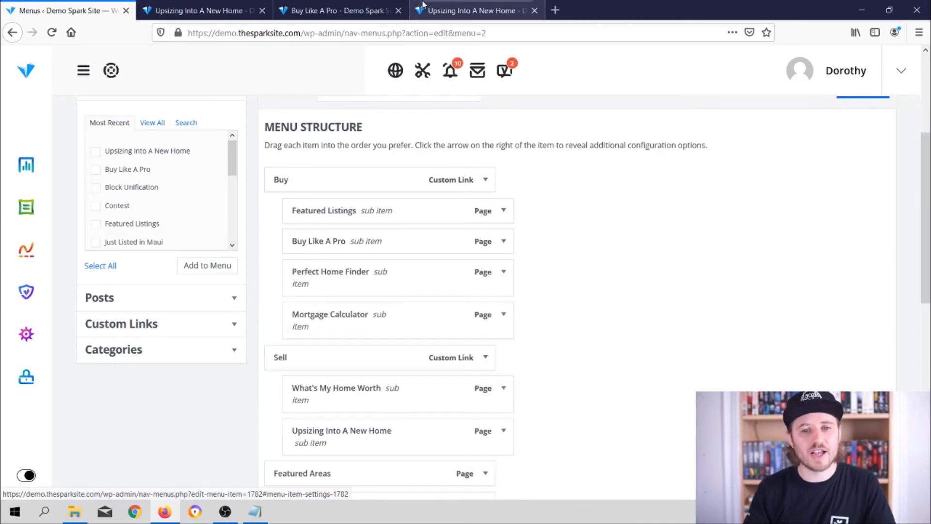
- Look over the published Buy Like A Pro guide down to the Buy and Sell links in the site footer
click(429, 10)
scroll(374, 247, down, 5)
scroll(291, 145, up, 5)
click(335, 10)
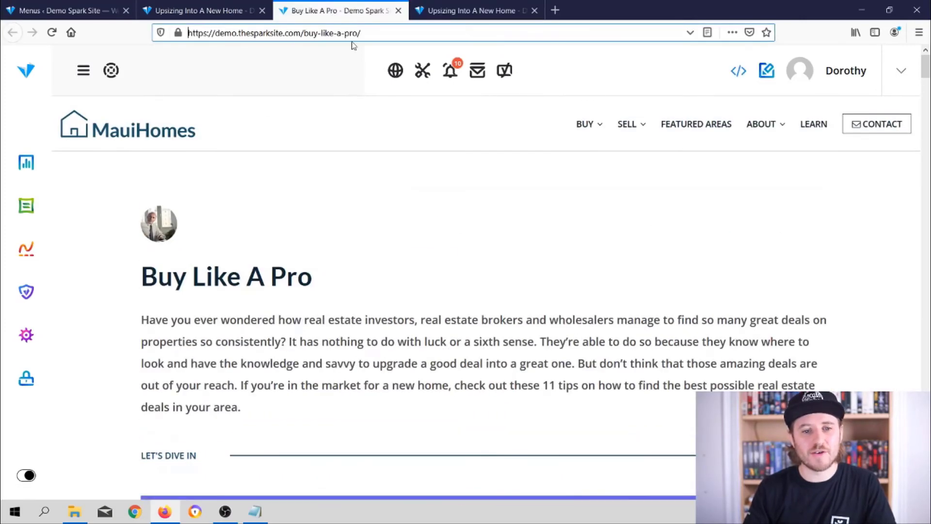
scroll(434, 328, down, 4)
scroll(431, 328, down, 10)
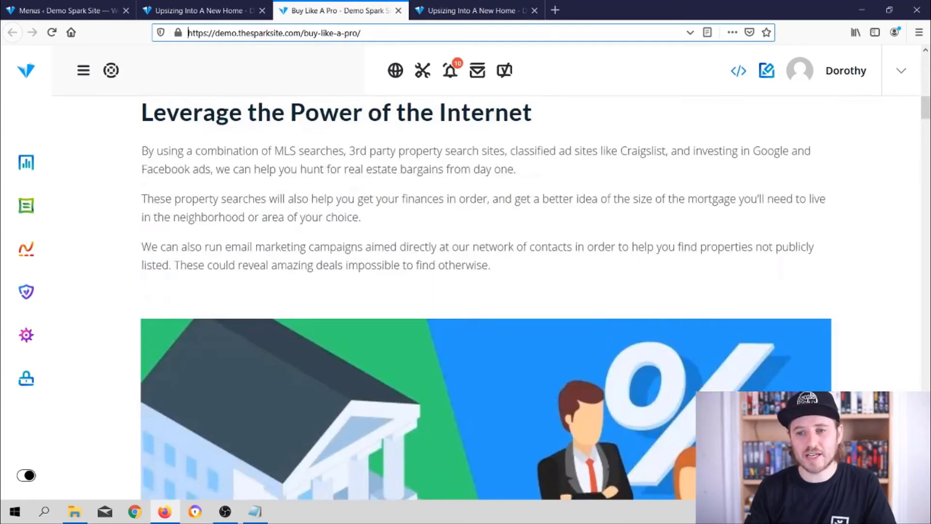
drag(925, 108, 925, 485)
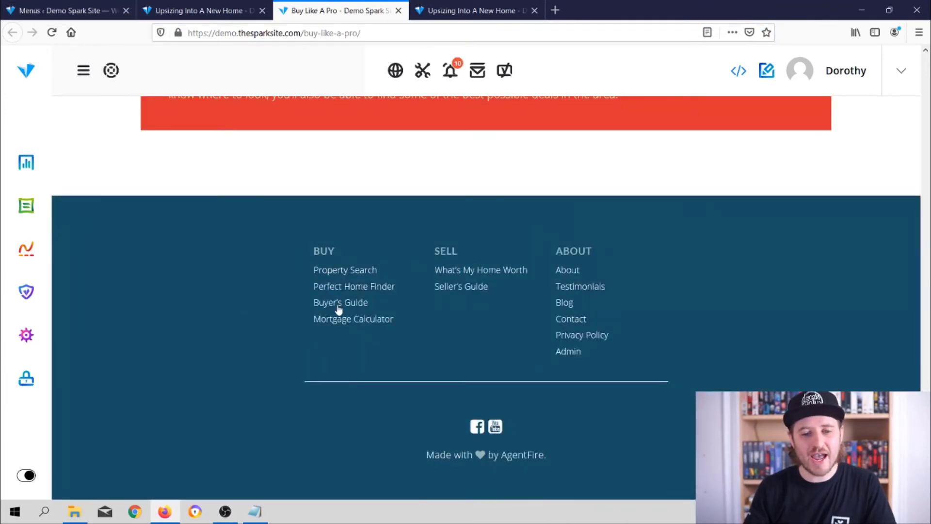
- Load the Buy menu in menu management and review its structure for the Buyer's Guide item
click(65, 10)
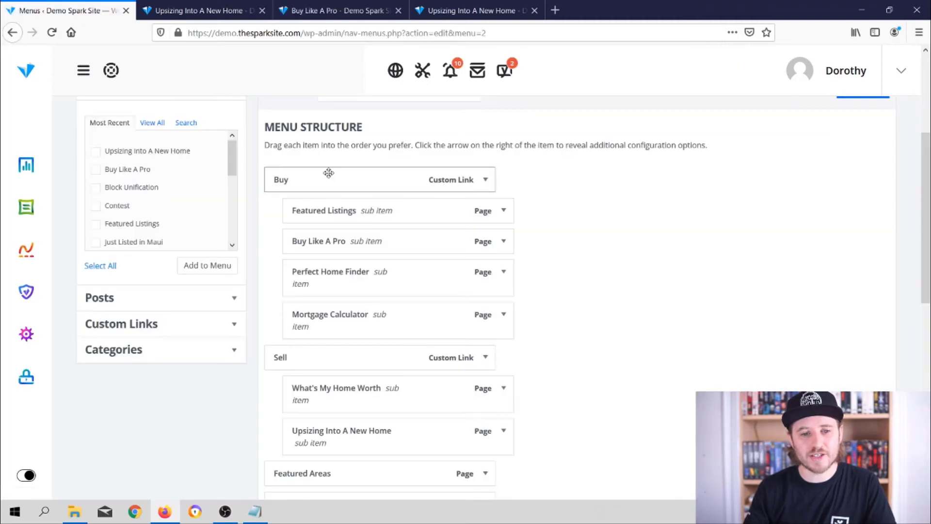
scroll(329, 173, up, 5)
click(216, 239)
click(176, 269)
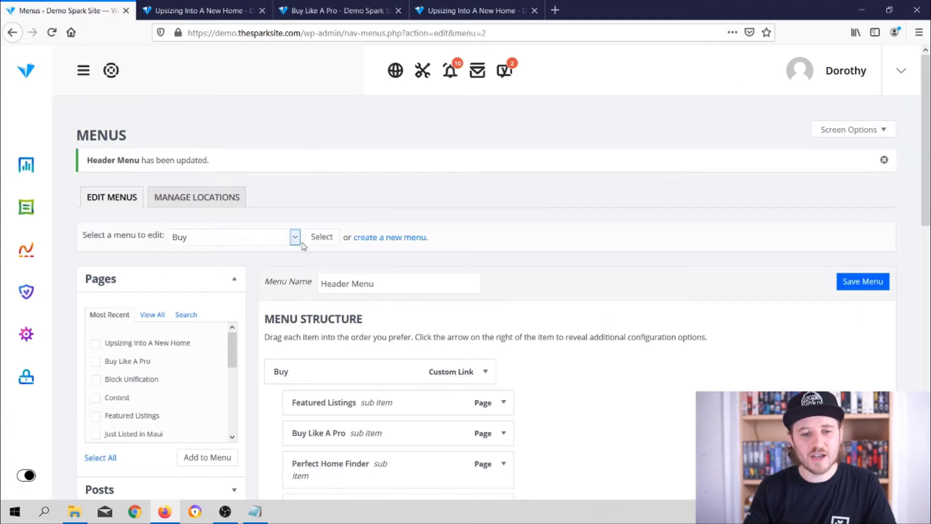
click(319, 236)
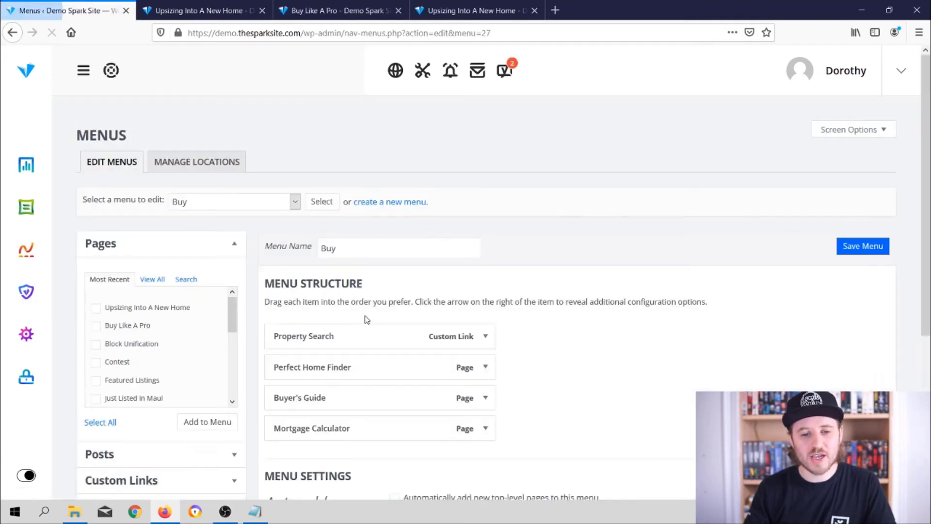
scroll(328, 355, down, 2)
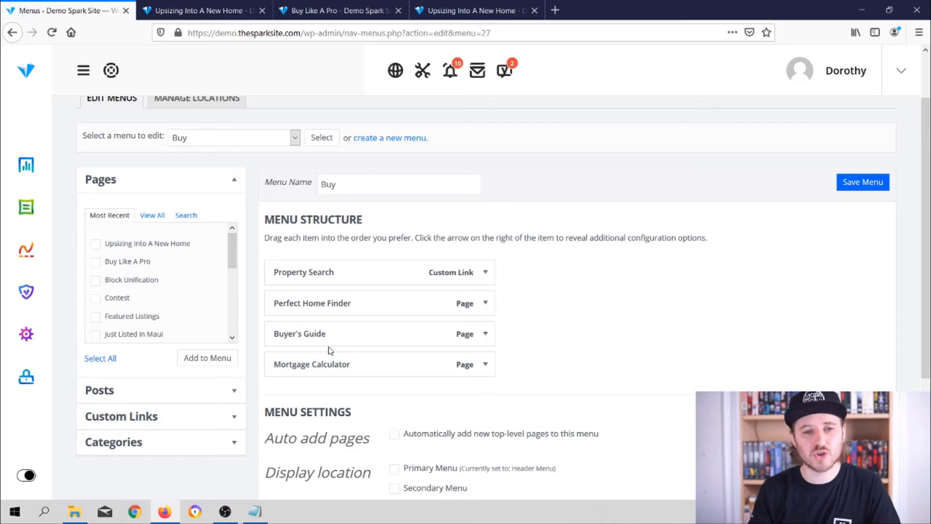
- Review the published Buy Like A Pro guide from its conclusion back up to its title
click(340, 10)
scroll(393, 310, up, 15)
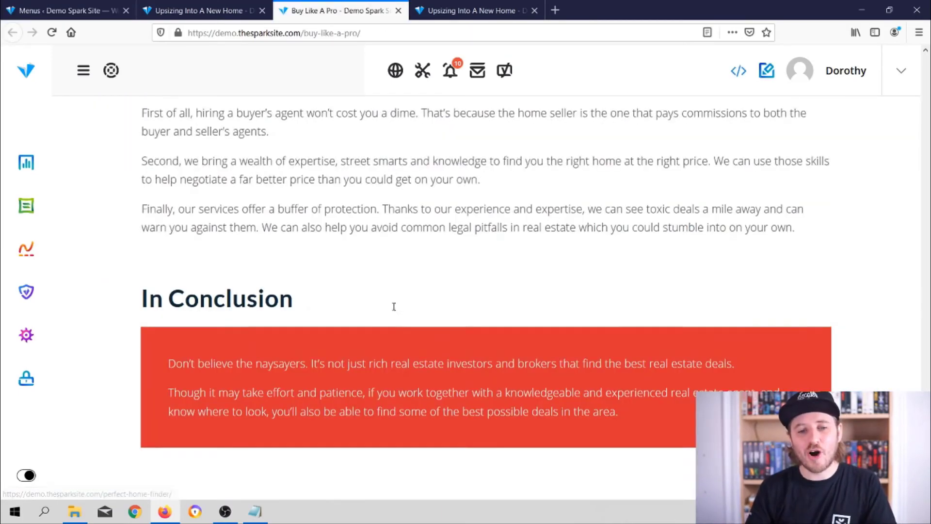
scroll(405, 300, up, 15)
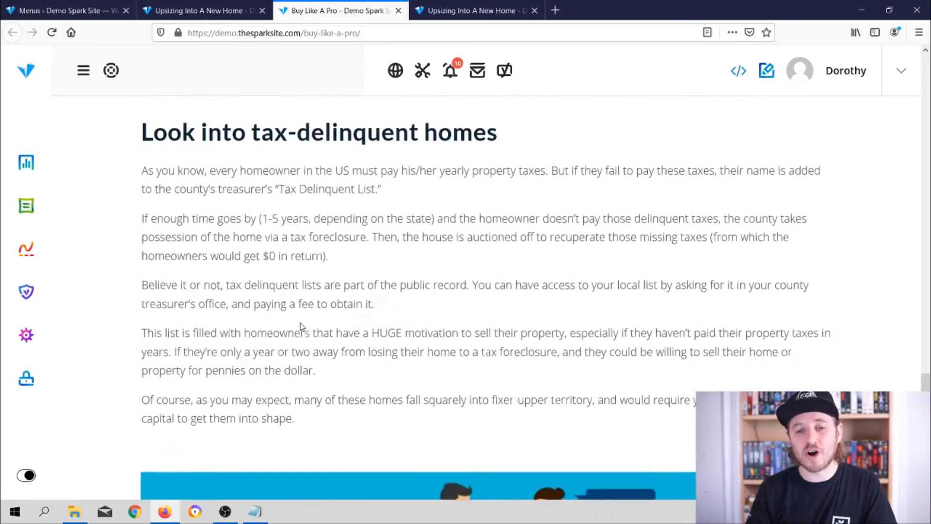
scroll(302, 327, up, 20)
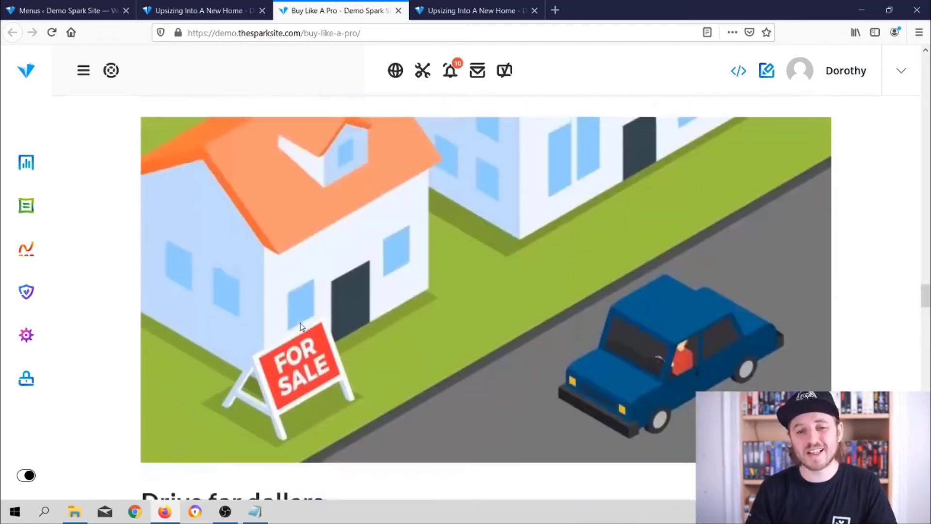
scroll(302, 327, up, 8)
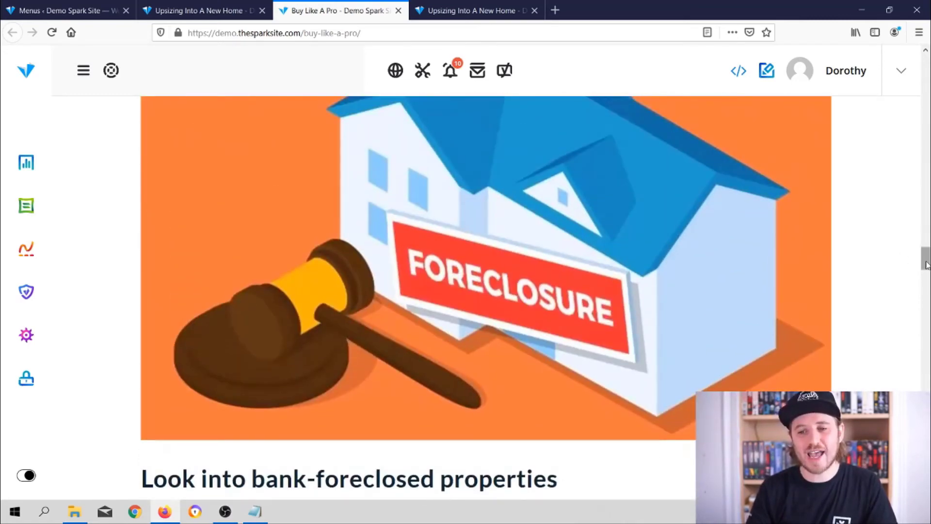
drag(927, 262, 919, 67)
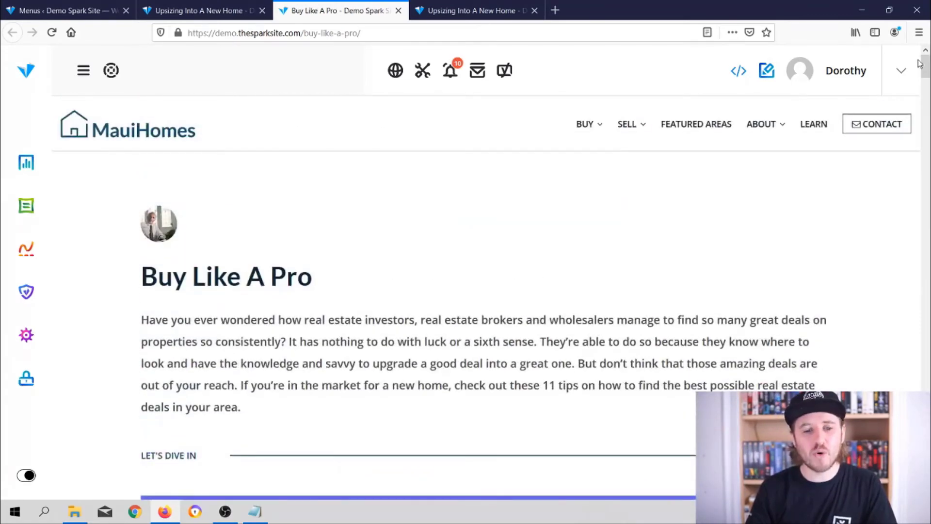
- Go to the Guide Creator's guide management page from the site's admin area
click(73, 10)
mouse_move(15, 269)
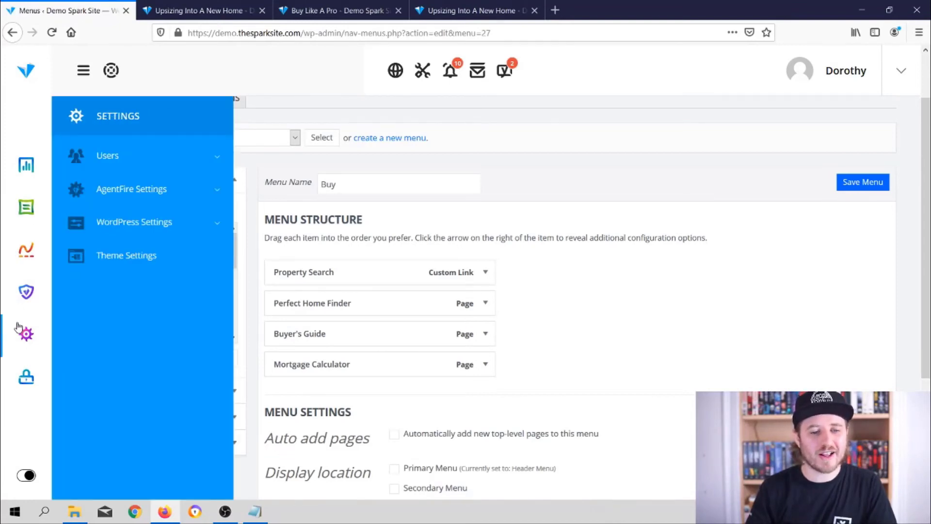
mouse_move(17, 290)
click(137, 389)
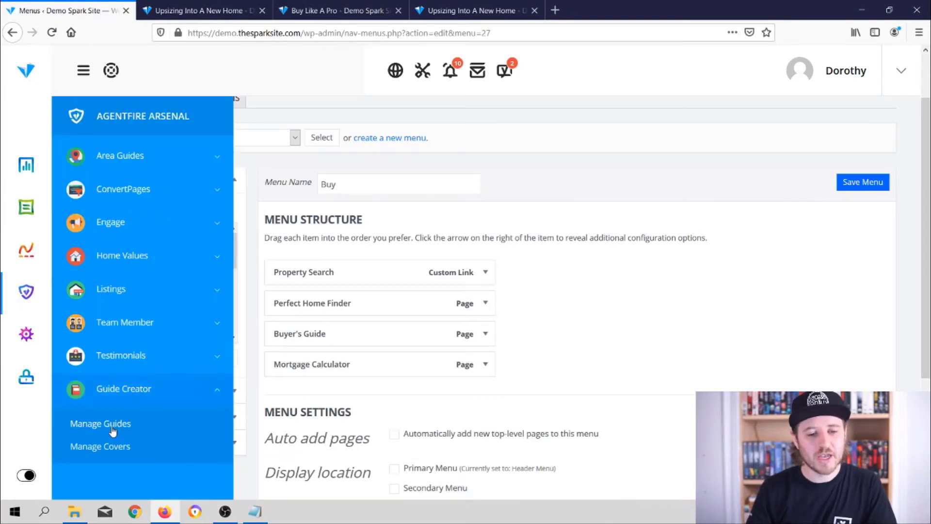
click(112, 430)
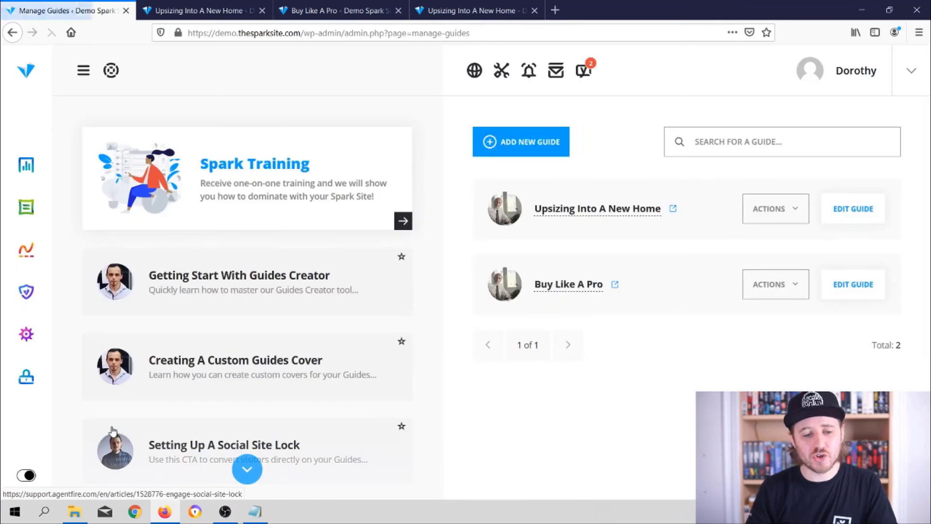
- Open the Buy Like A Pro guide in the editor, view its Page Settings, and exit back to the guide list
click(855, 291)
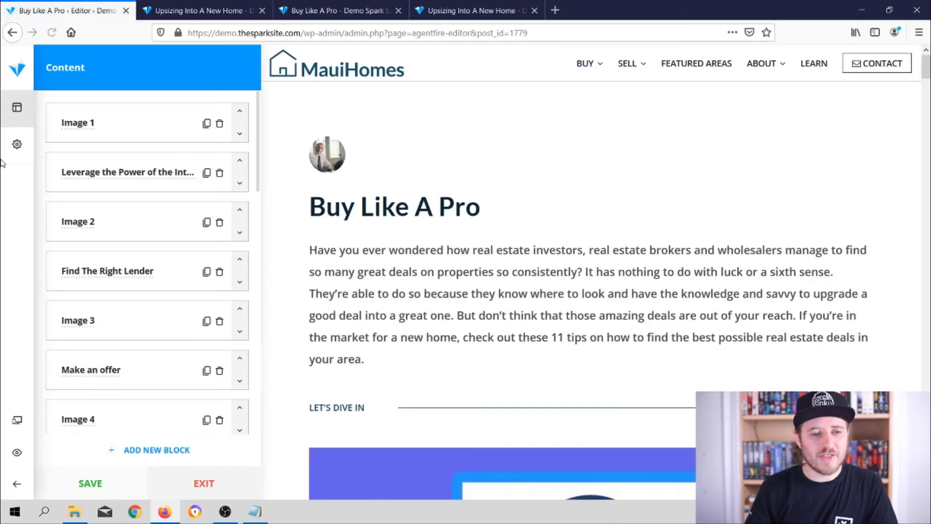
click(17, 144)
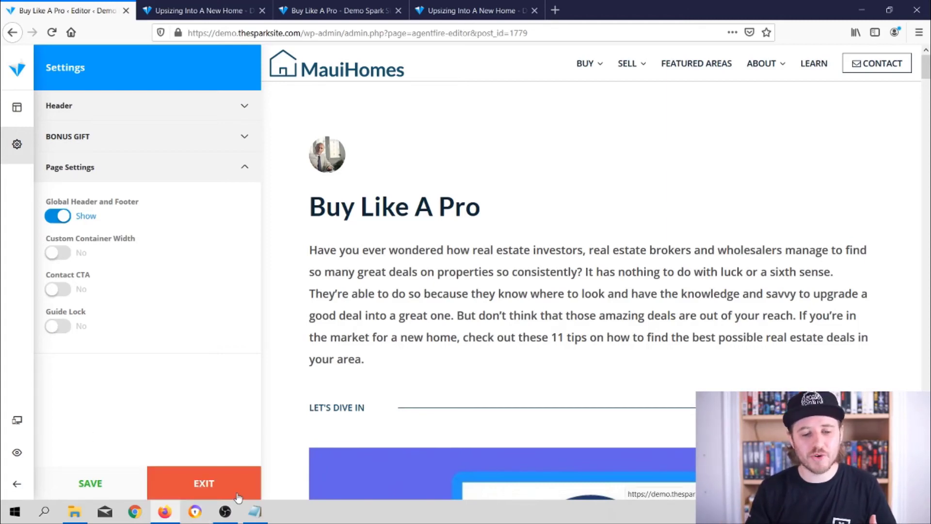
click(257, 483)
click(439, 344)
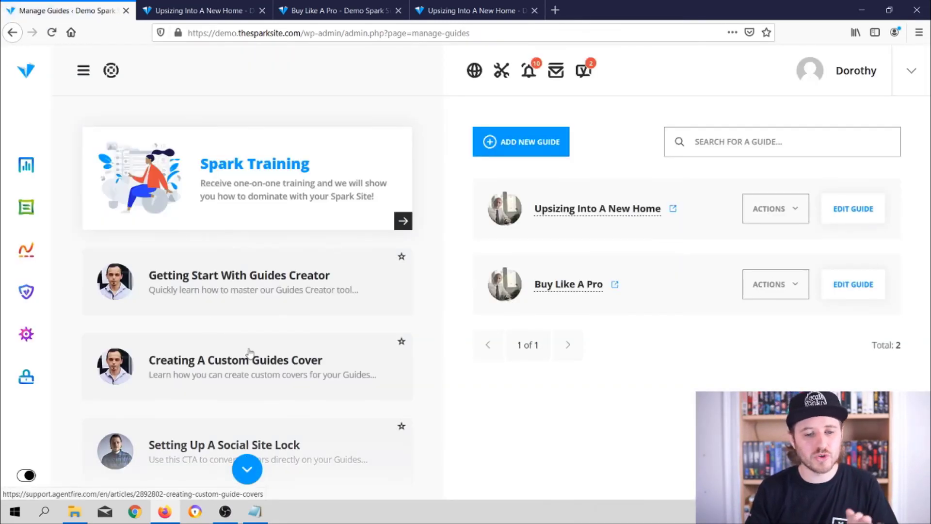
- Browse the Guide Creator training and support articles listed beside the guides
scroll(250, 354, down, 1)
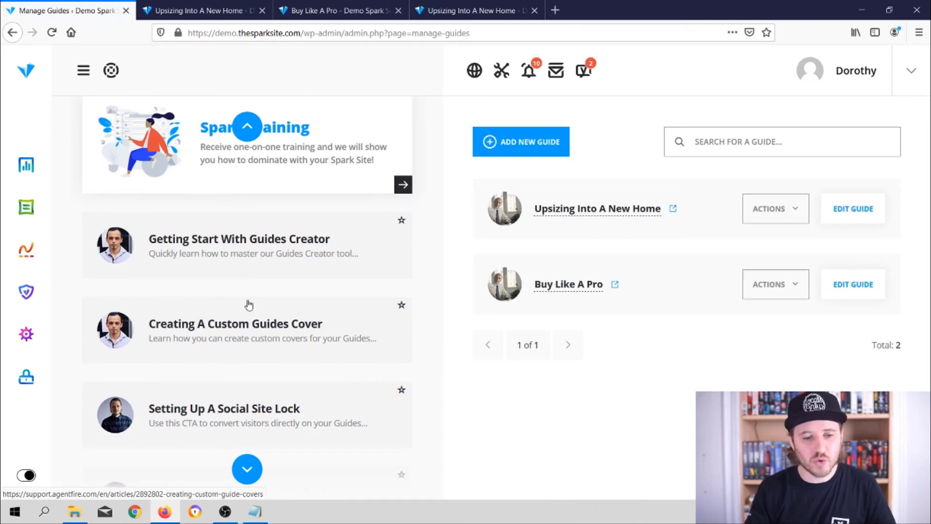
scroll(248, 304, down, 4)
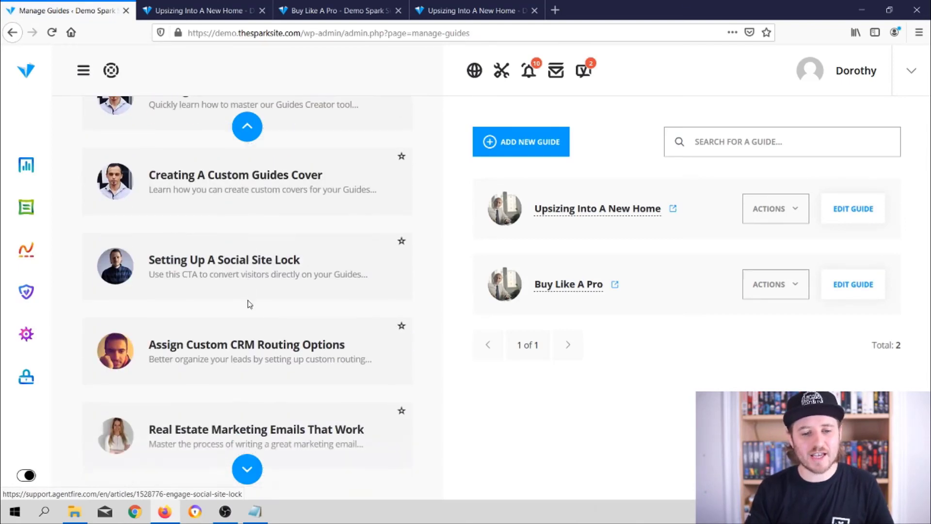
scroll(234, 428, up, 1)
scroll(234, 427, up, 2)
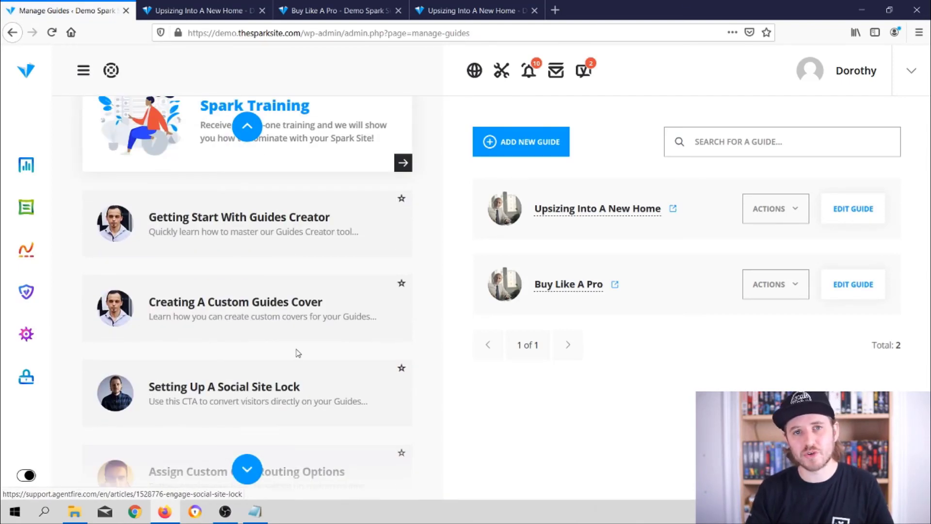
scroll(298, 352, up, 1)
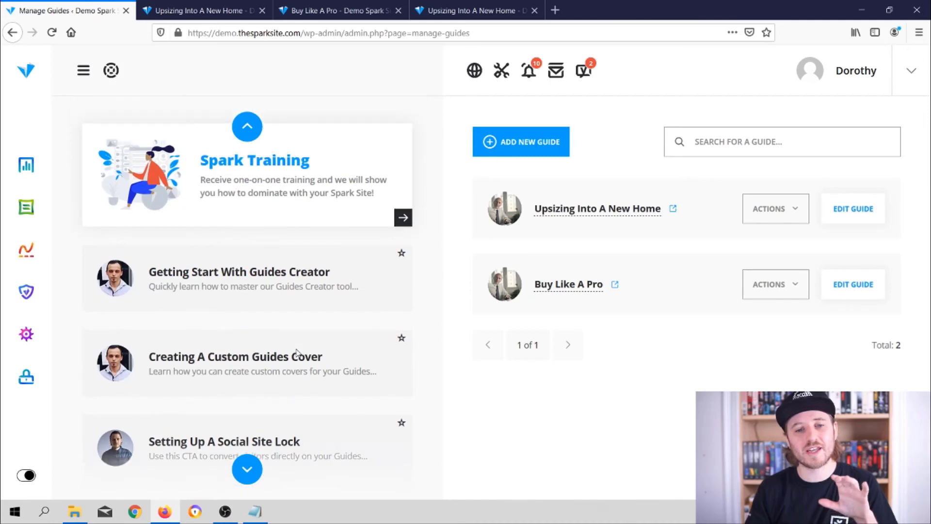
- View the Spark Training meeting scheduler, close it, and return to the published Upsizing Into A New Home guide
click(262, 190)
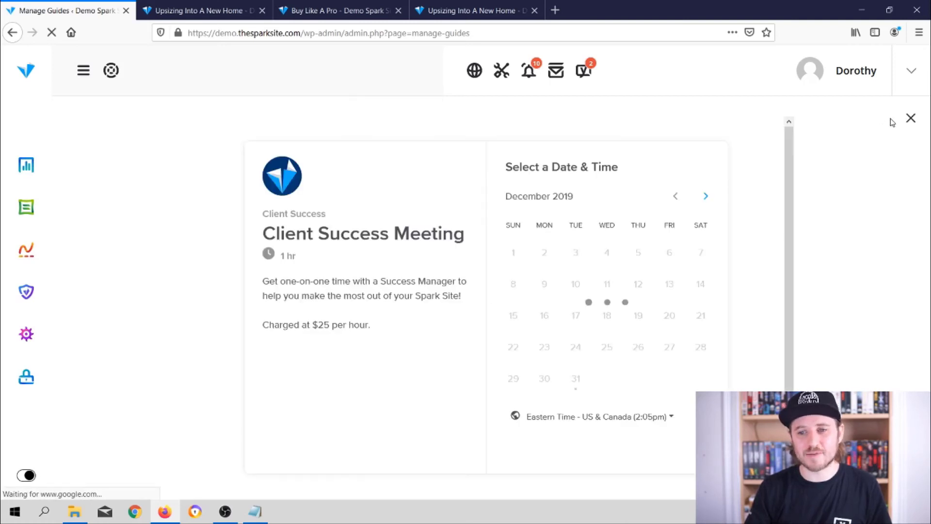
click(907, 119)
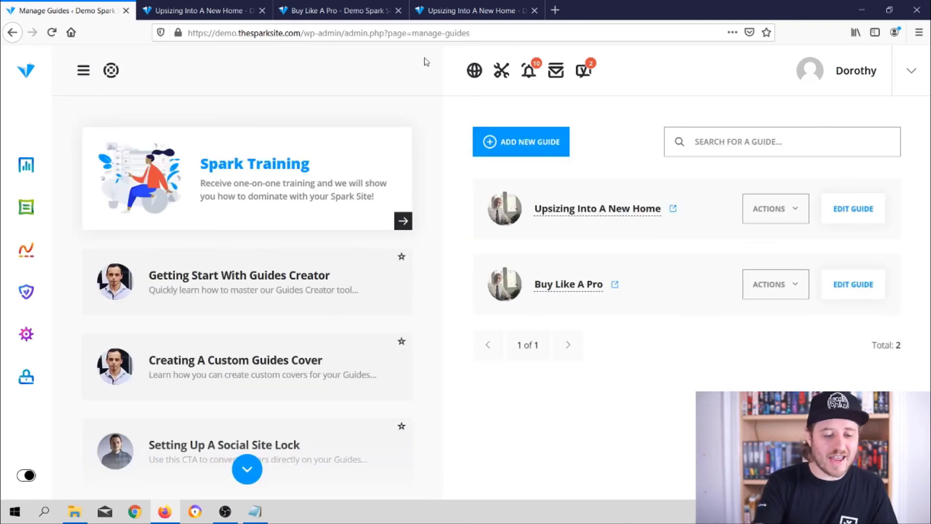
click(478, 10)
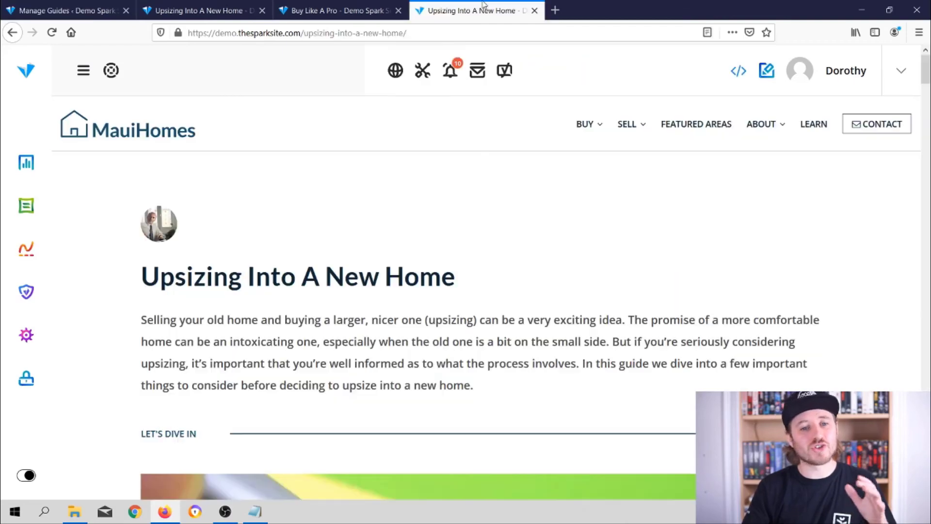